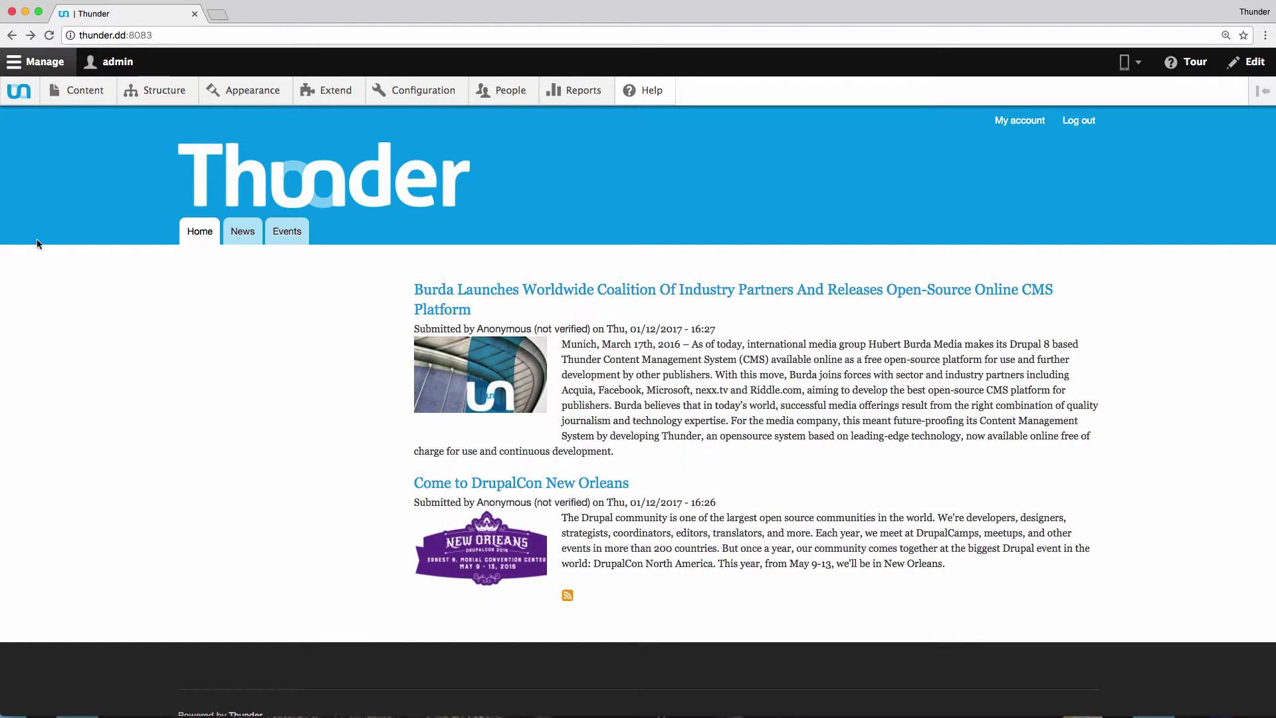
- Open the Content overview listing the site's existing articles
click(81, 86)
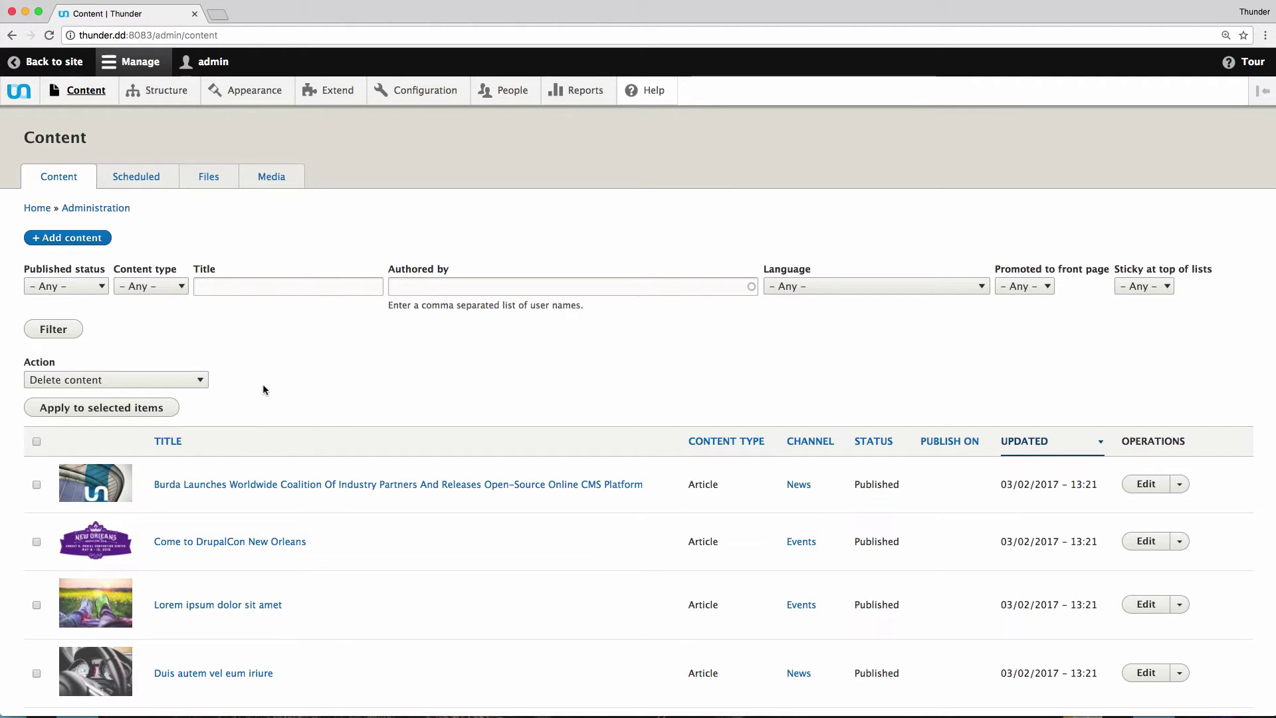
- Start adding new content from the Content overview
click(75, 241)
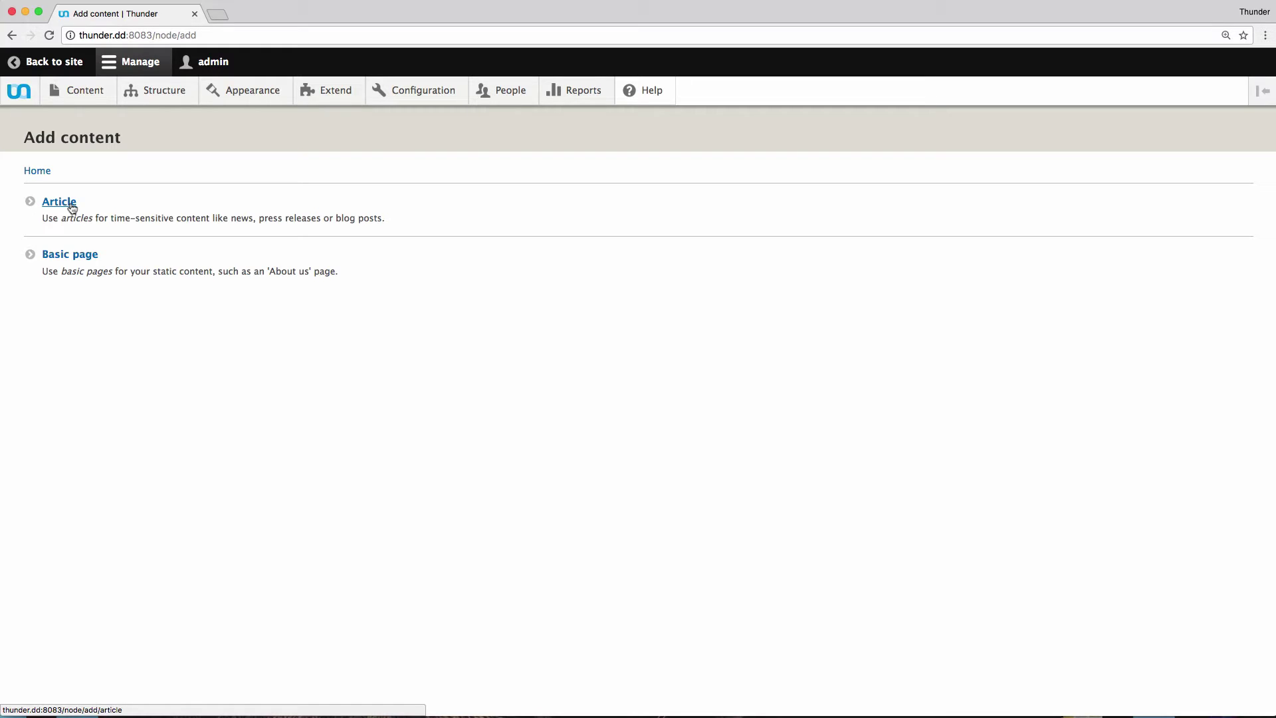
- Create an Article in the News section titled 'Thunder'
click(72, 206)
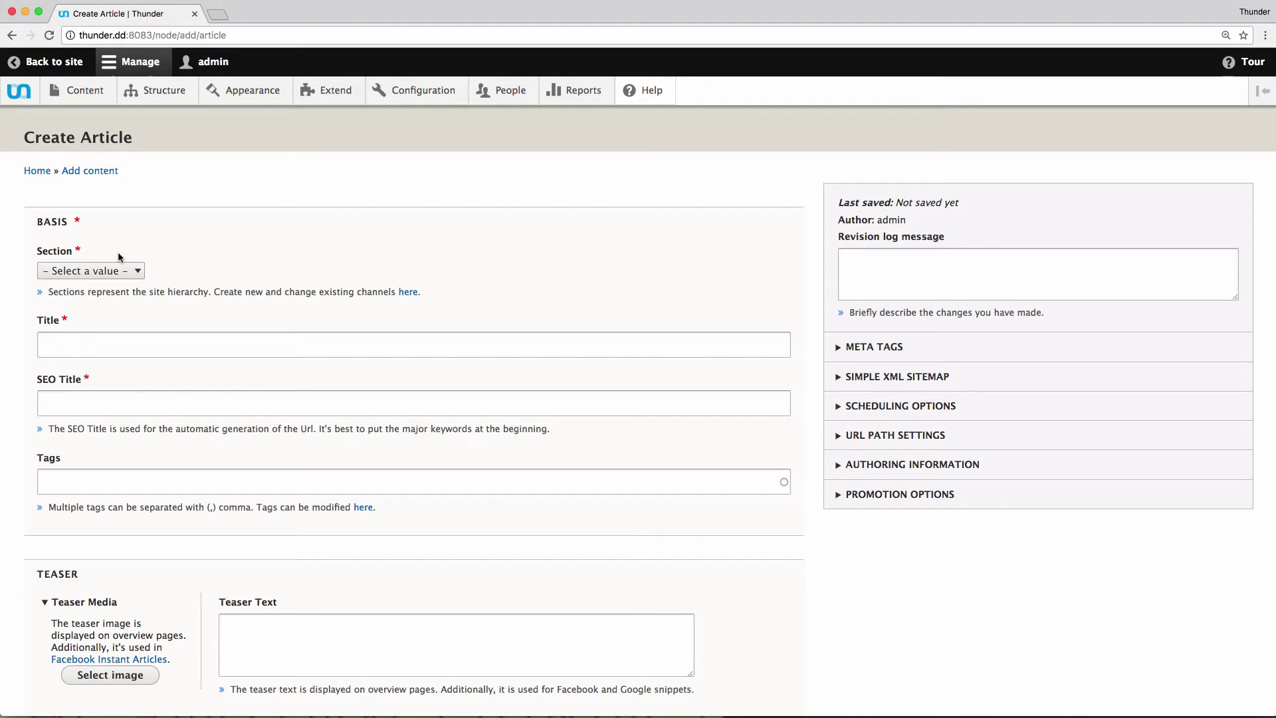
click(110, 271)
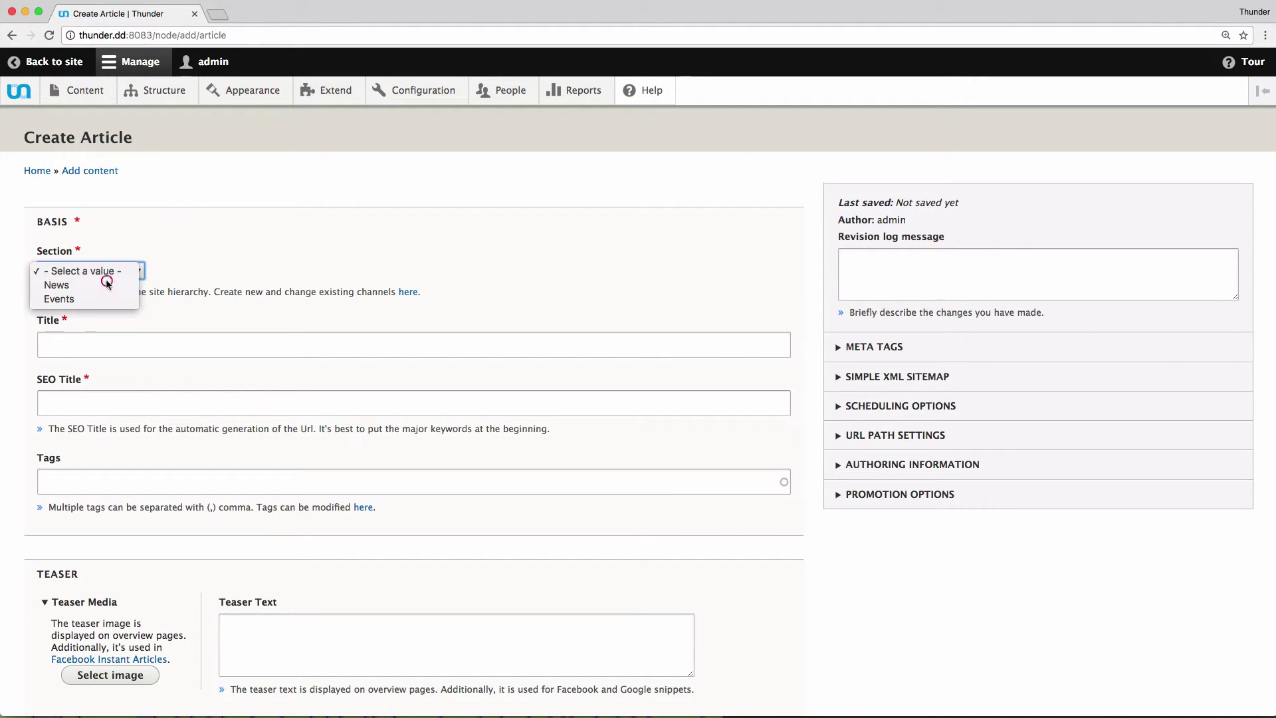
click(108, 284)
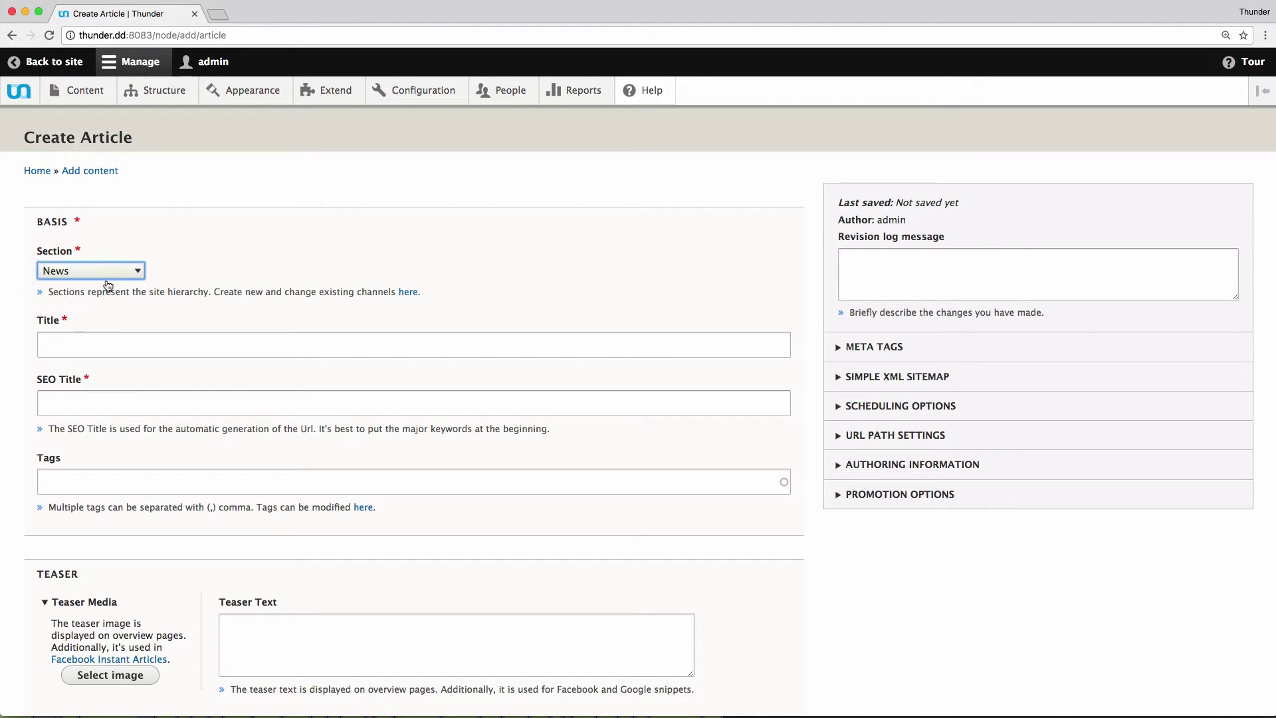
click(125, 344)
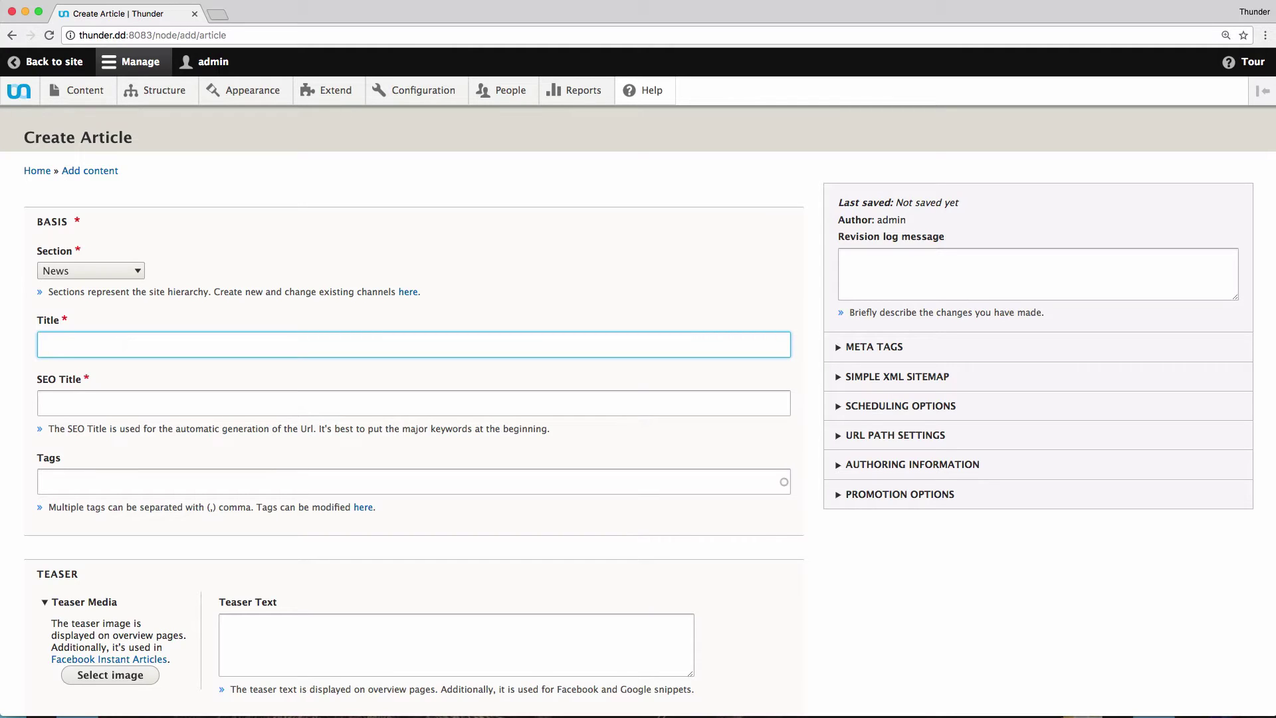
text(Thunder)
- Set the SEO title to 'Burda Launches Open-Source CMS' and tags to 'CMS, Publisher'
click(89, 398)
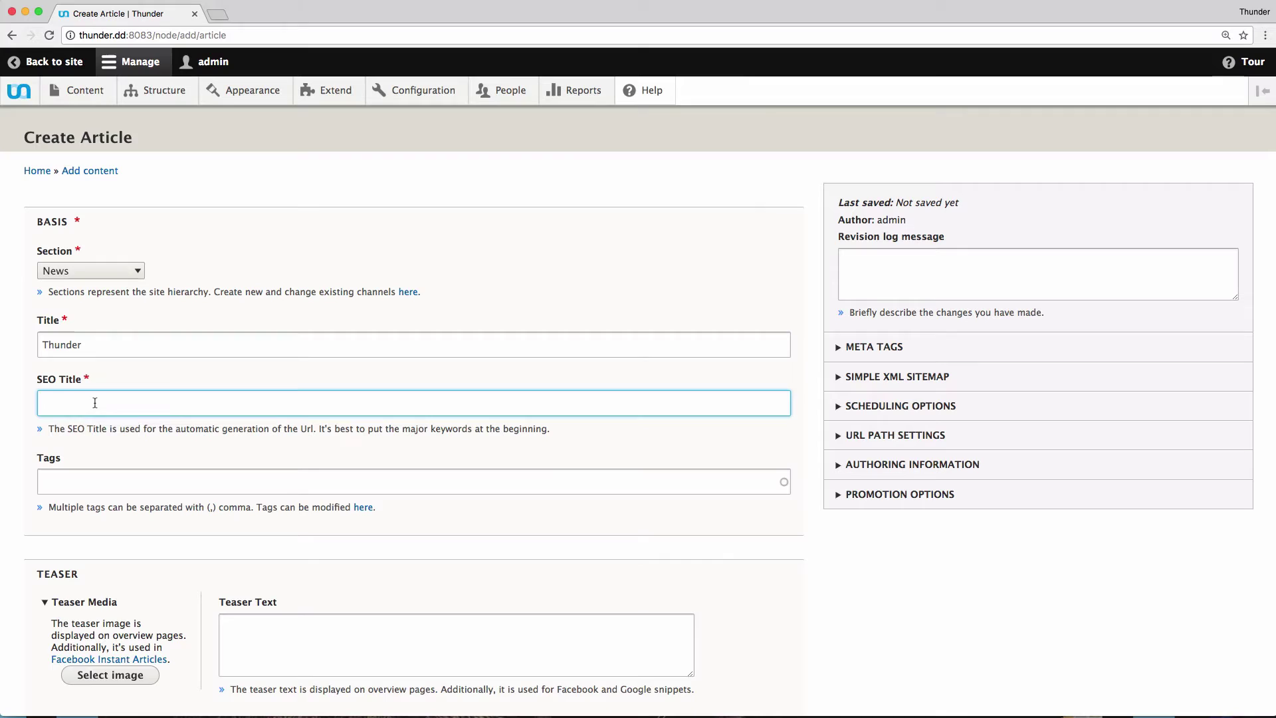
text(SEO)
key(super+a)
text(Burda Launches Open-Source CMS)
click(64, 475)
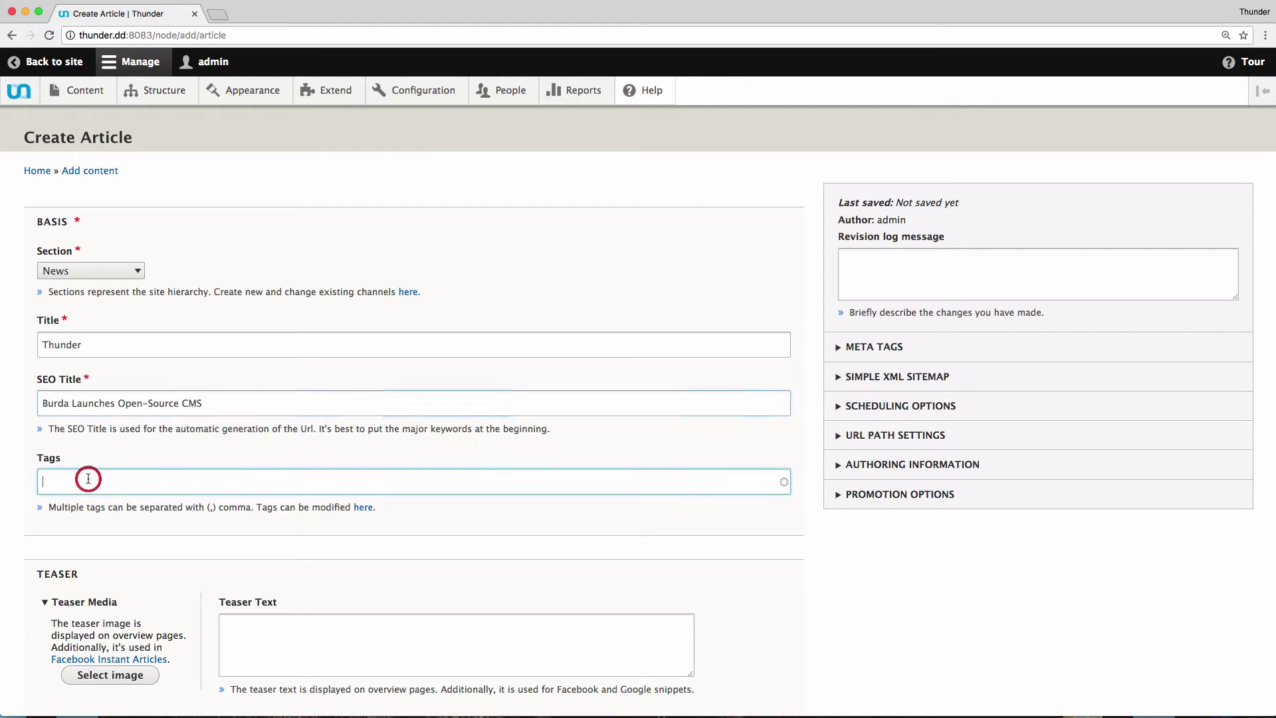
text(CMS, Publisher)
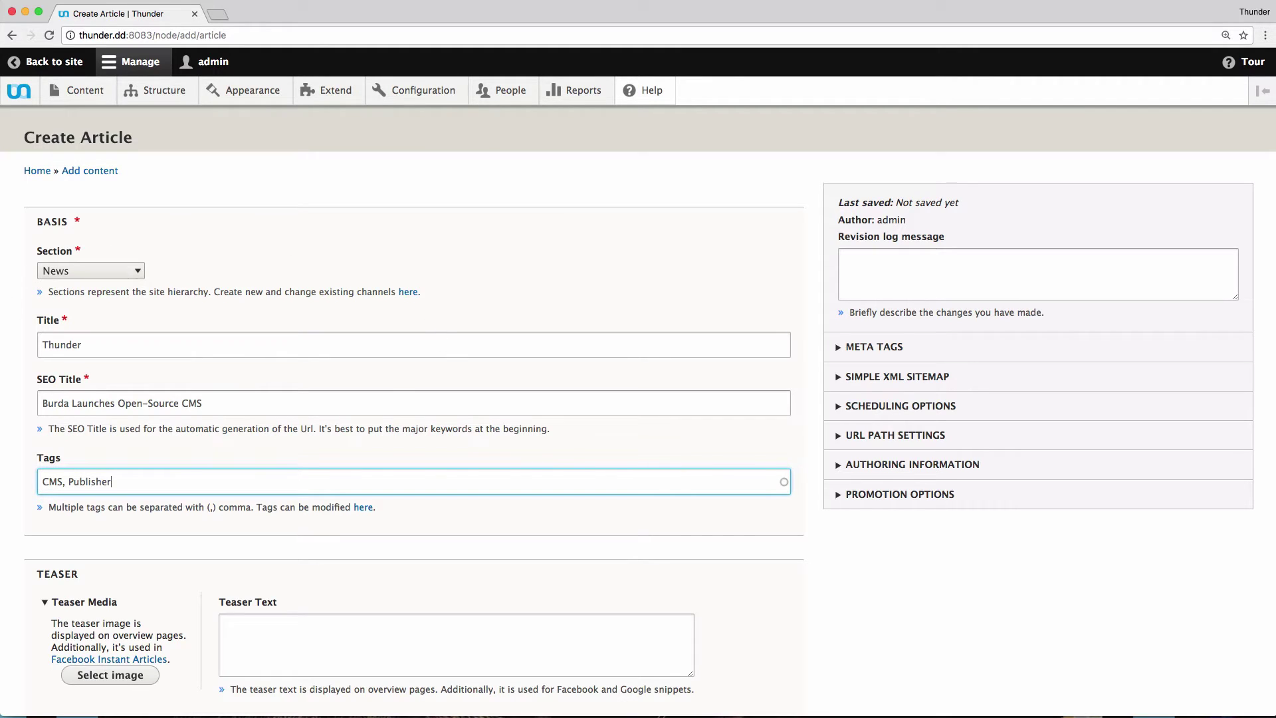
- Choose the existing 'Thunder City' lightning image from the media library as teaser media
scroll(138, 440, down, 5)
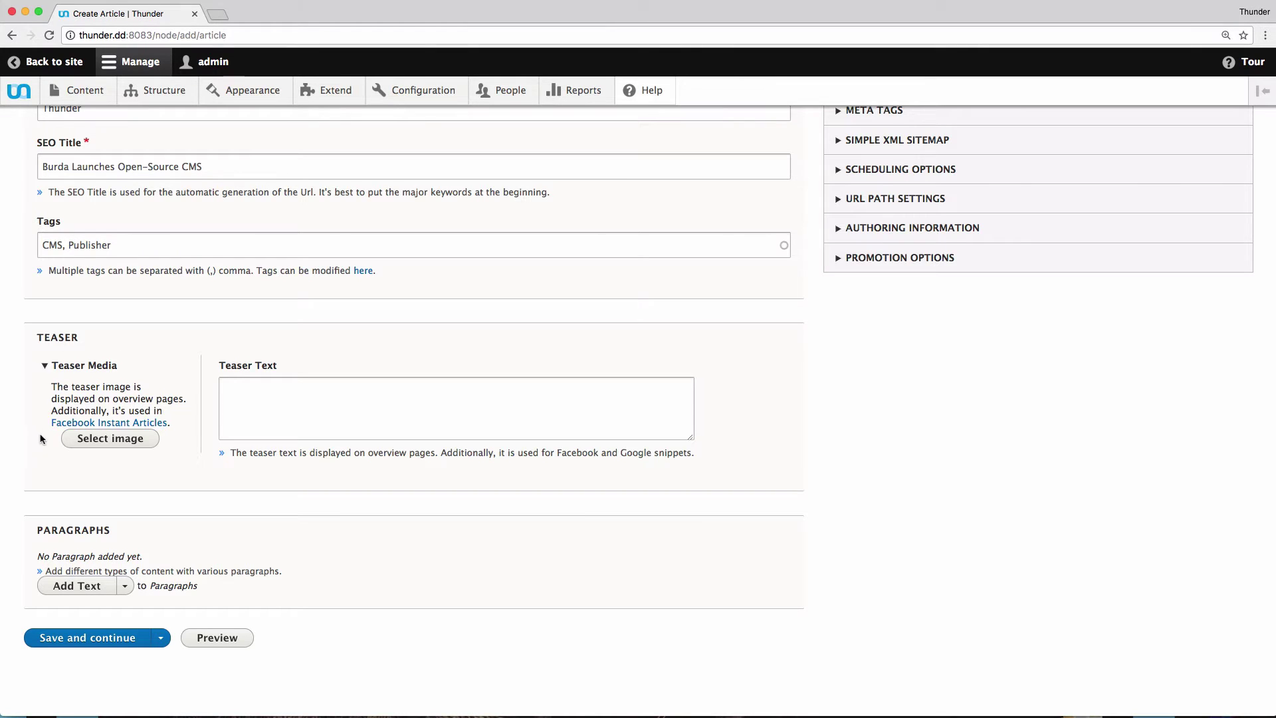
click(130, 443)
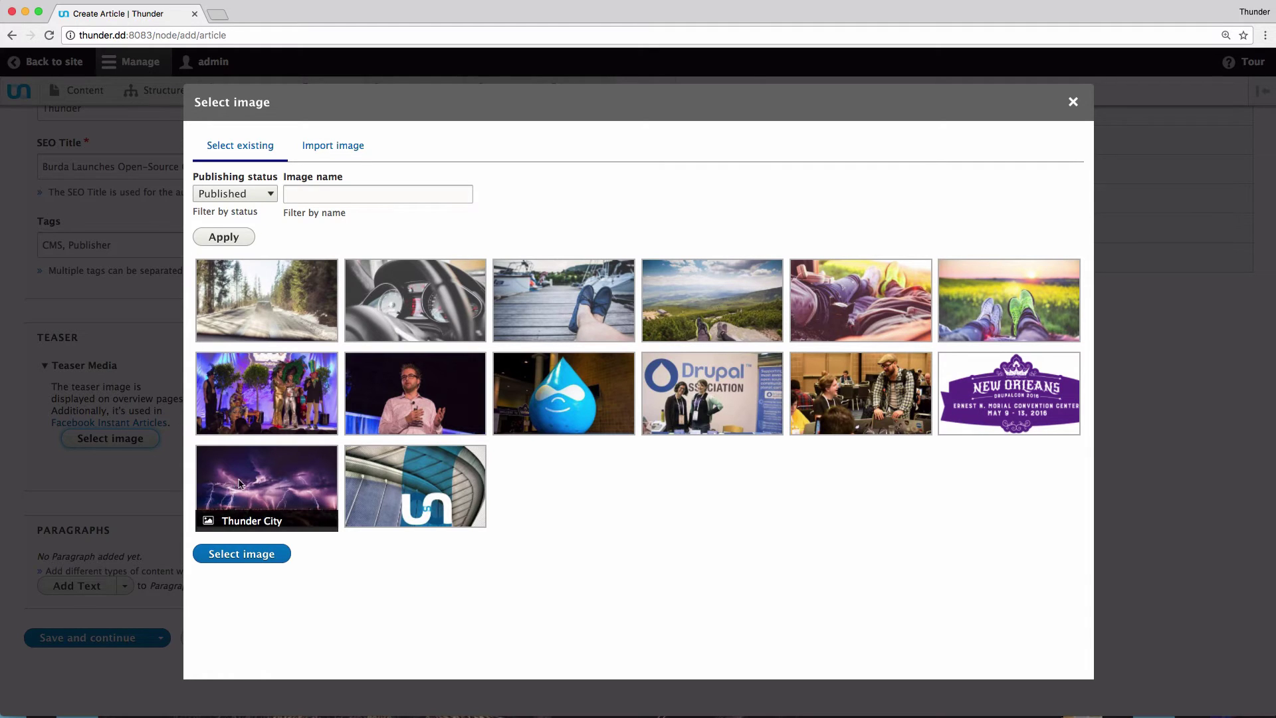
click(279, 490)
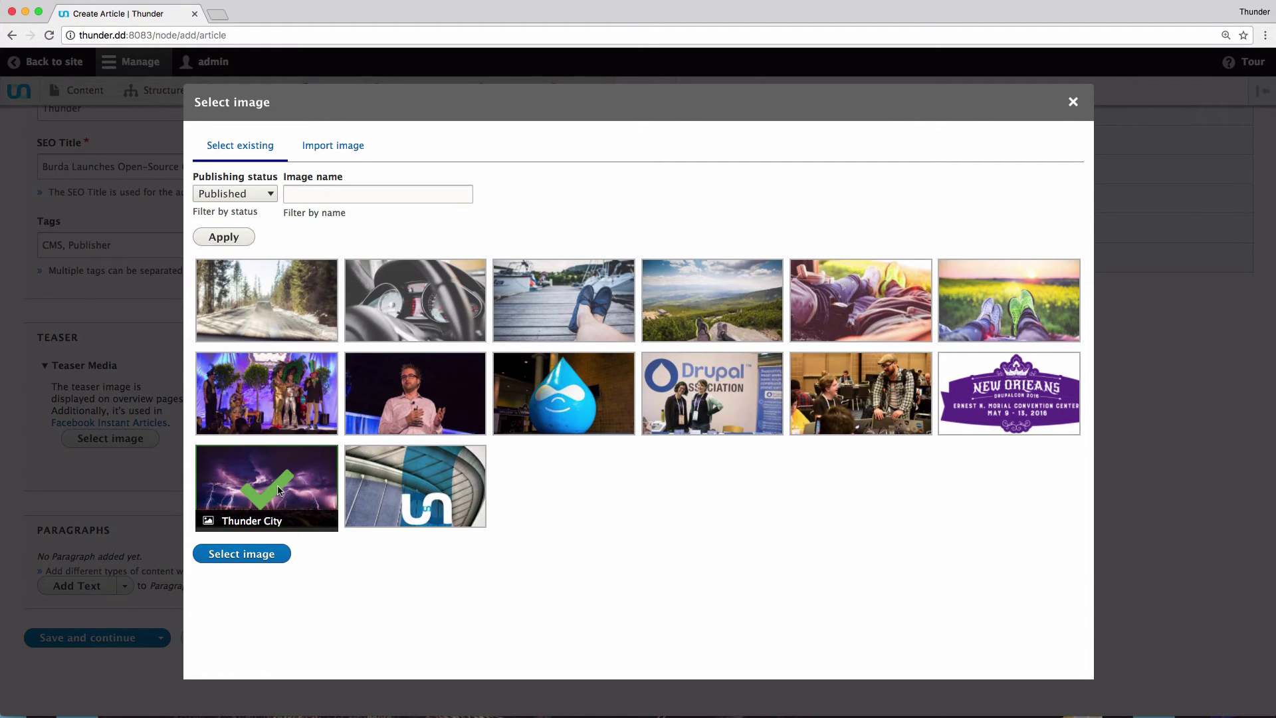
click(261, 556)
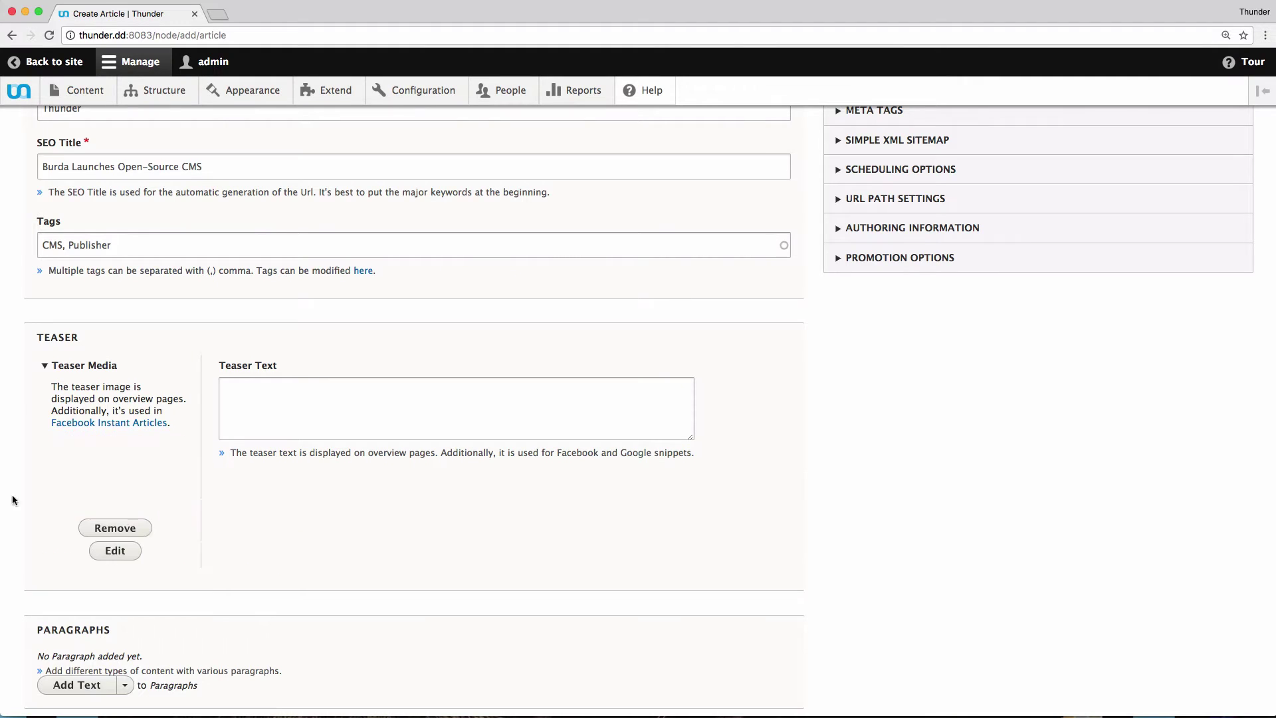
- Enter teaser text describing Thunder as a web-based, open-source, Drupal 8-based CMS
click(335, 397)
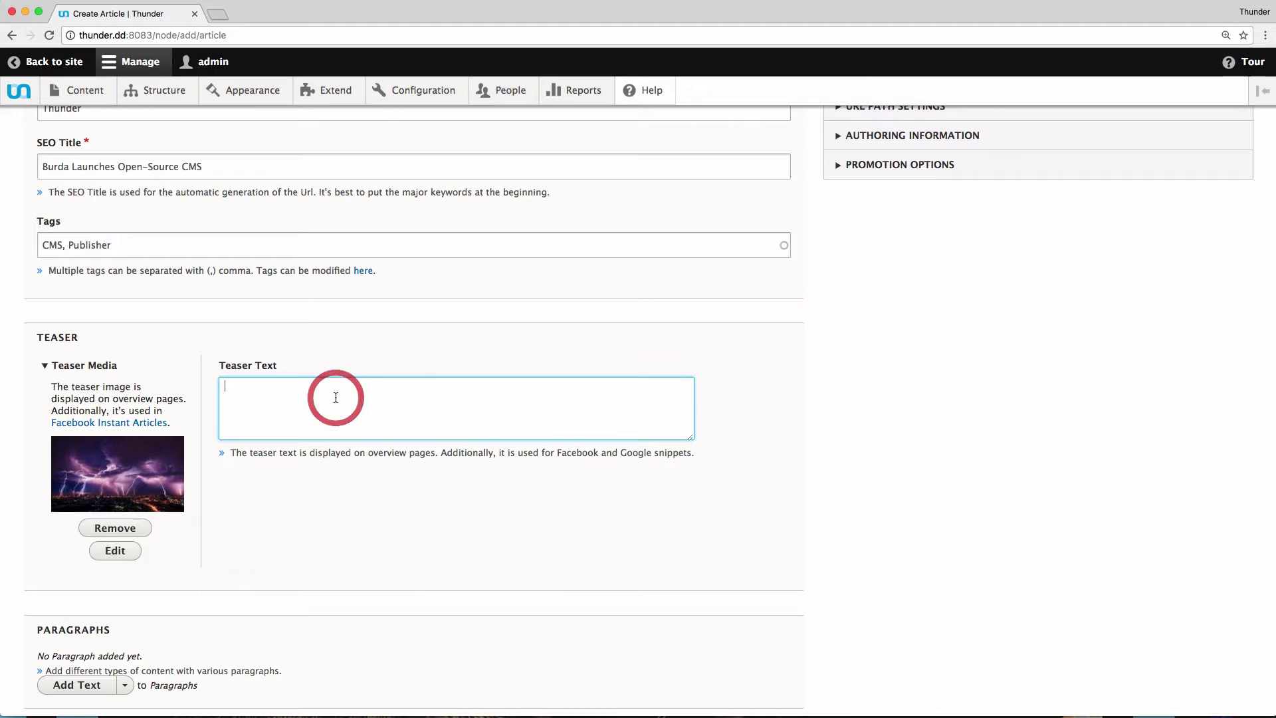
text(TeaseMe)
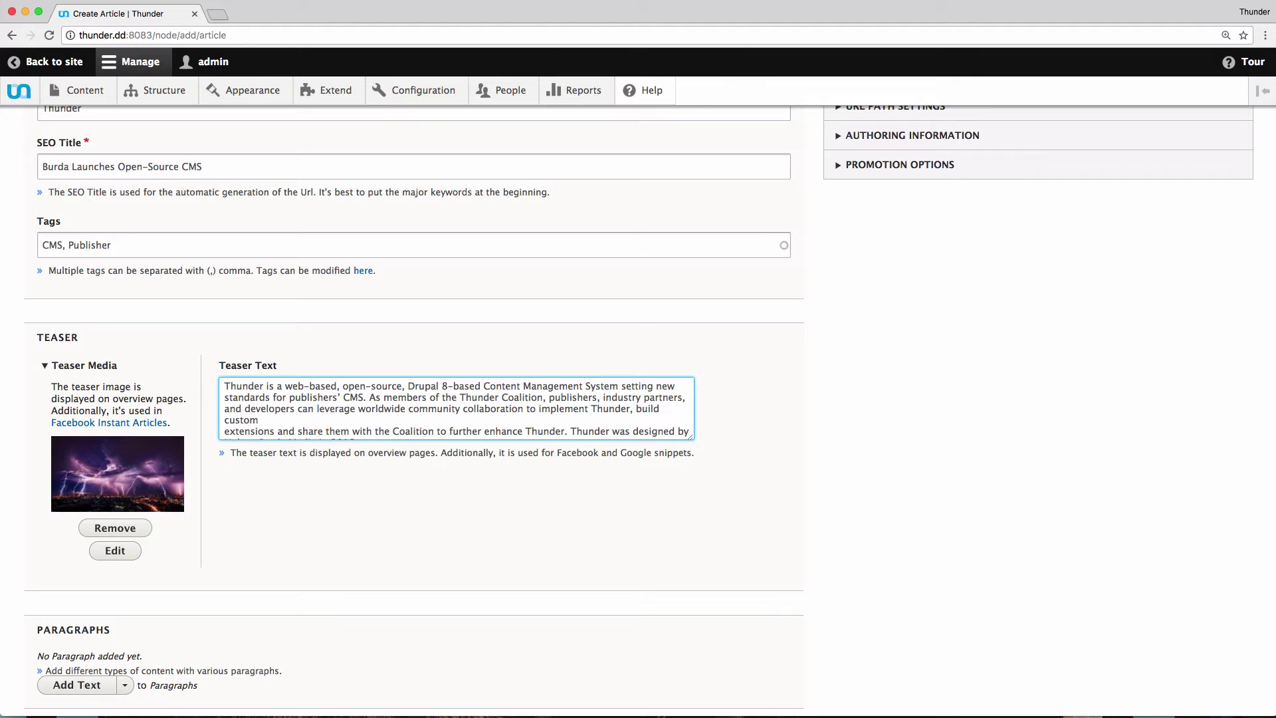
scroll(638, 399, down, 3)
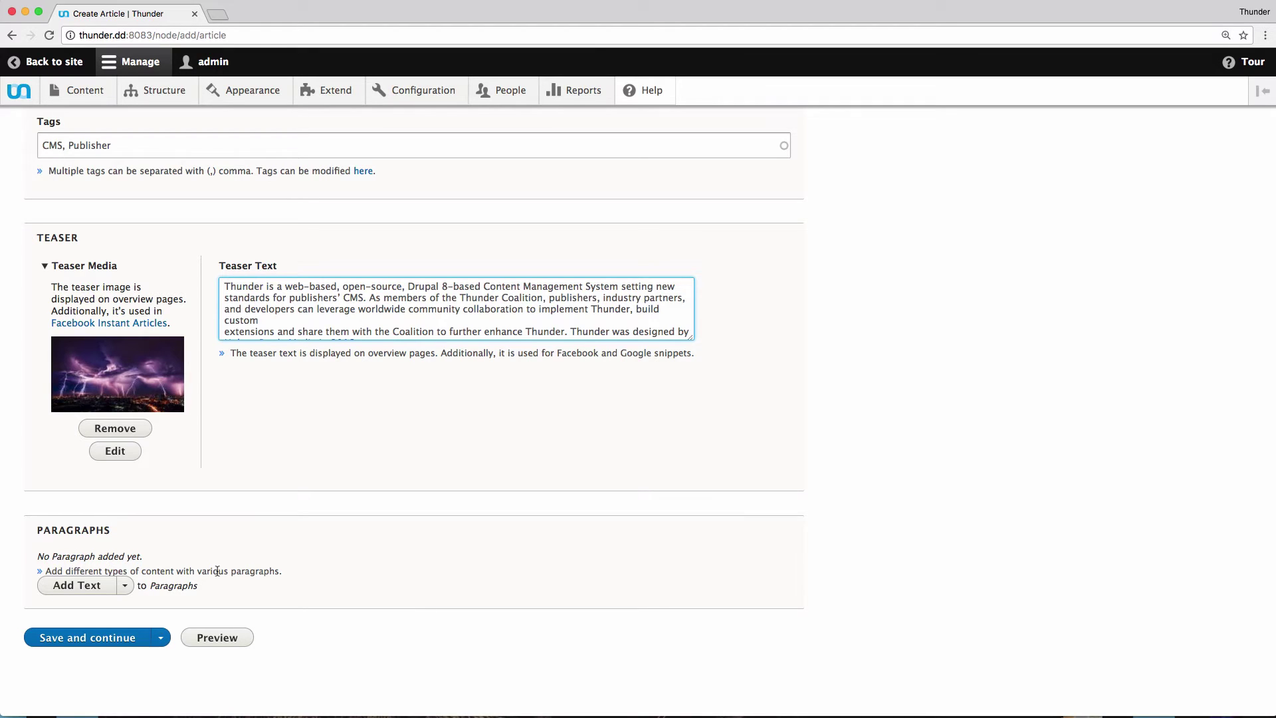
- Add a Text paragraph with the Munich press-release text, bolding 'Munich, March 17th, 2016'
click(78, 586)
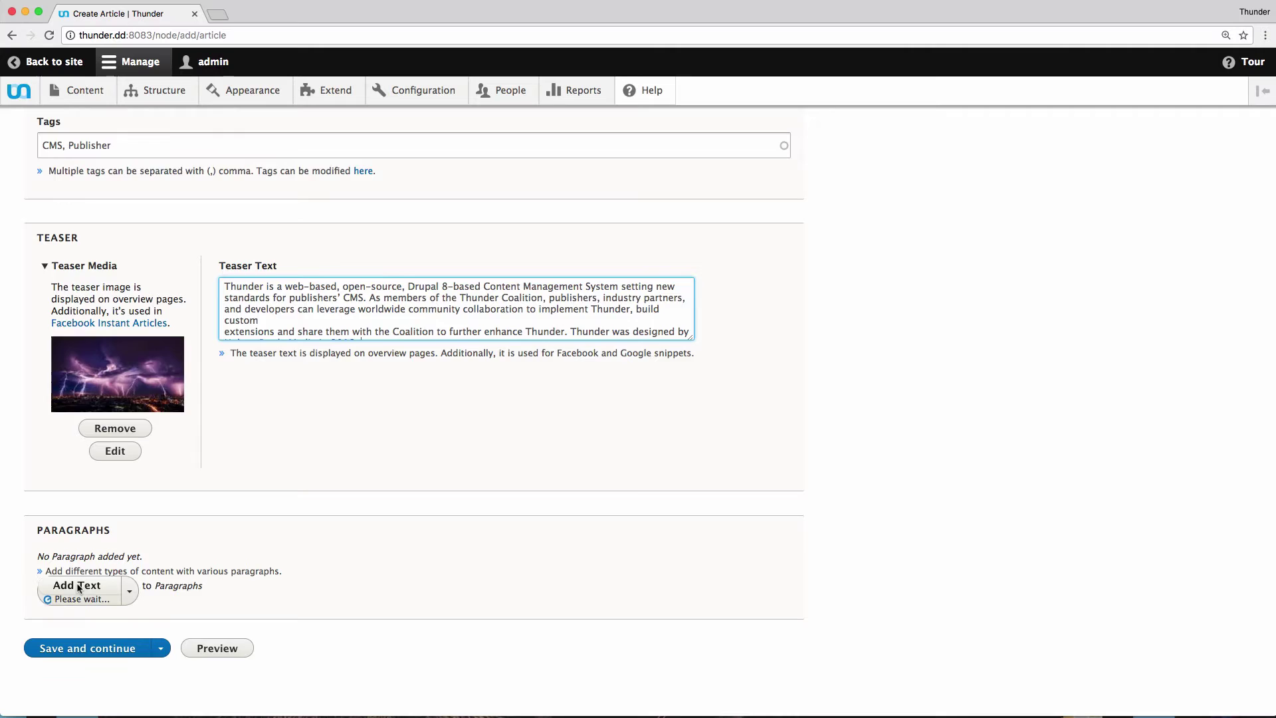
click(126, 529)
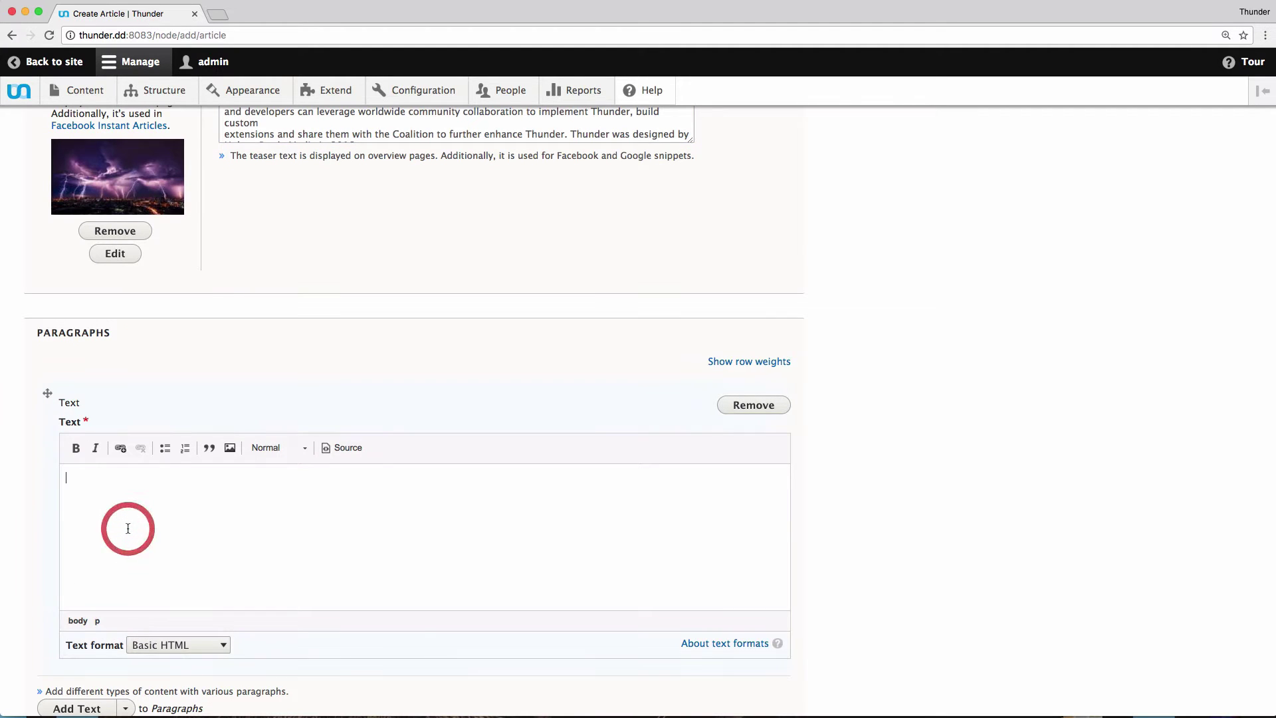
text(Test)
key(ctrl+a)
text(Munich, March 17th, 2016 – As of today, international media group Hubert Burda Media makes its Drupal 8 based Thunder Content Management System (CMS) available online as a free open-source platform for use and further development by other publishers.  With this move, Burda joins forces with sector and industry partners including Acquia, Facebook, Microsoft, nexx.tv and Riddle.com, aiming to develop the best open-source CMS platform for publishers. Burda believes that in today’s world, successful media offerings result from the right combination of quality journalism and technology expertise. For the media company, this meant future-proofing its Content Management System by developing Thunder, an opensource system based on leading-edge technology, now available online free of charge for use and continuous development.)
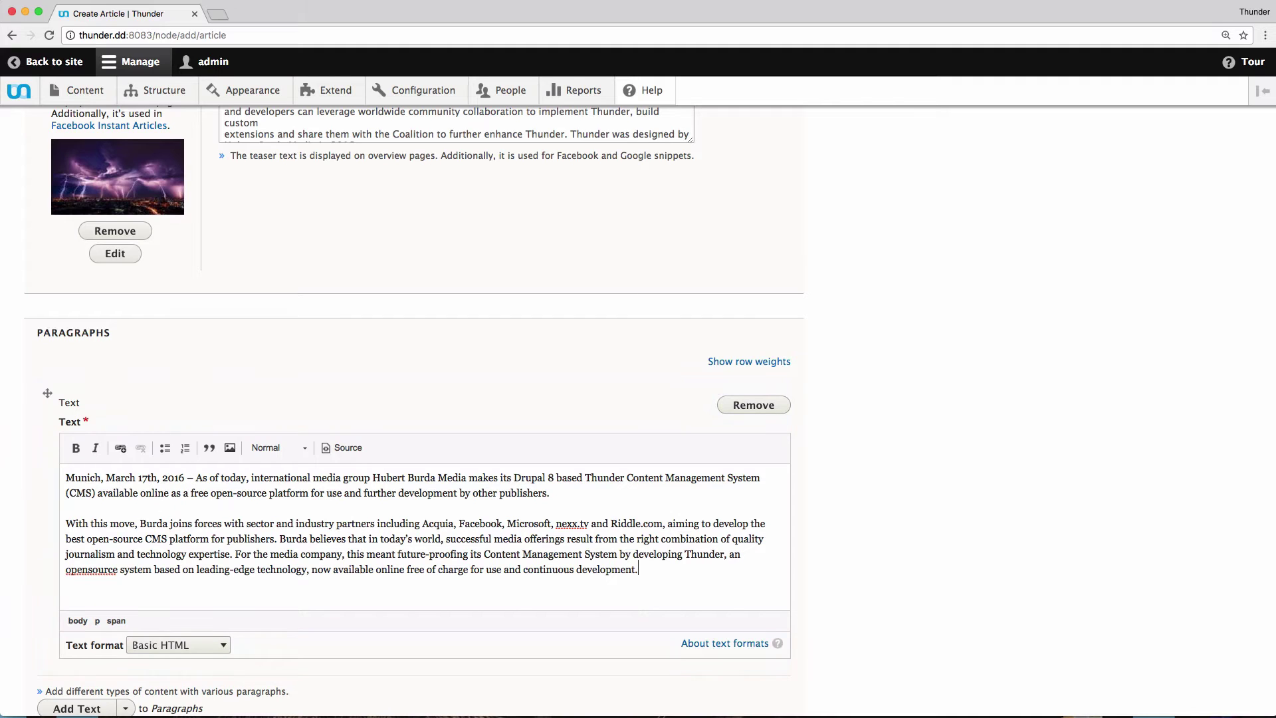
drag(68, 477, 190, 479)
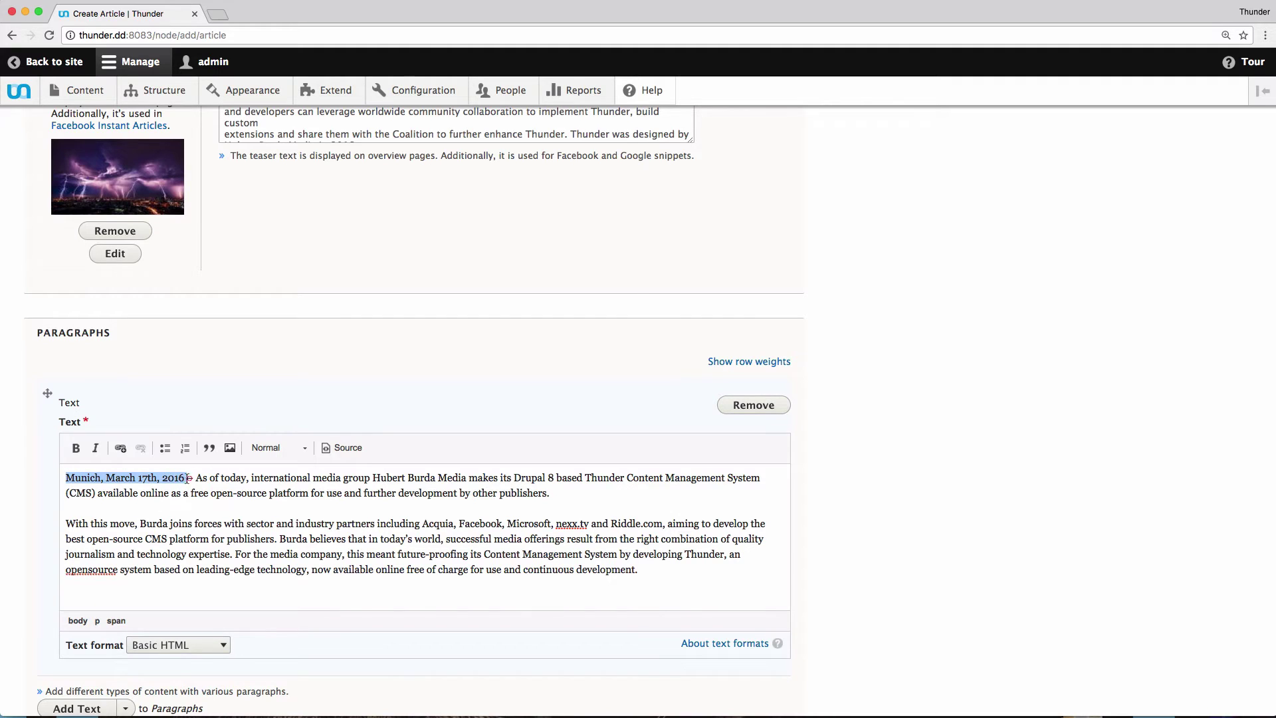
click(76, 447)
click(258, 540)
- Append a three-point bulleted list about Thunder, then add a second Text paragraph
click(710, 590)
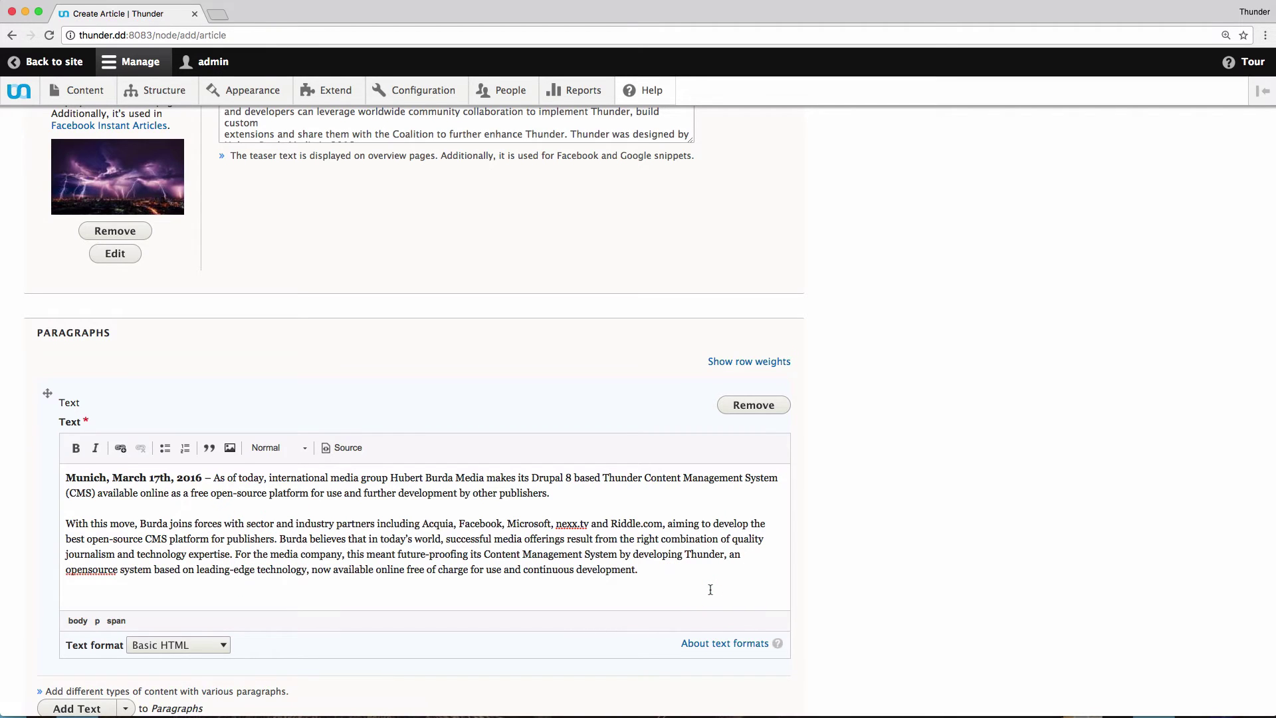
key(Return)
click(164, 448)
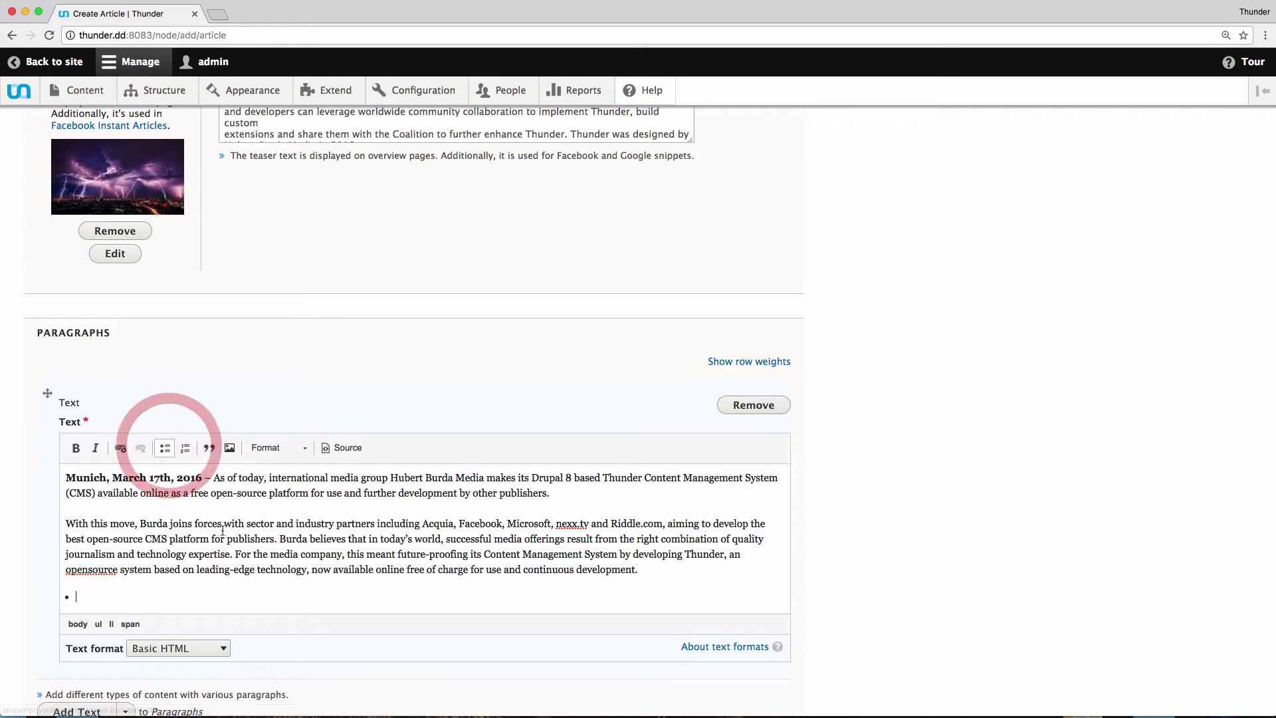
text(bp1)
key(Return)
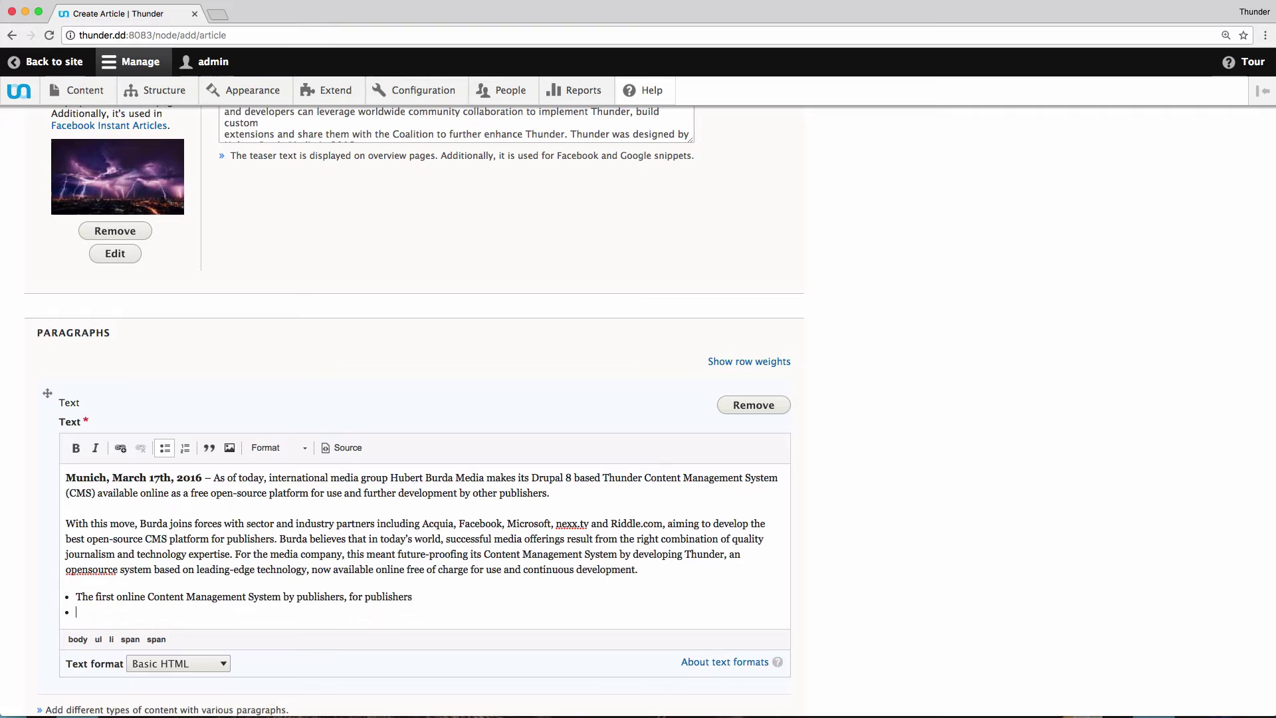
text(b)
text(pd)
key(Return)
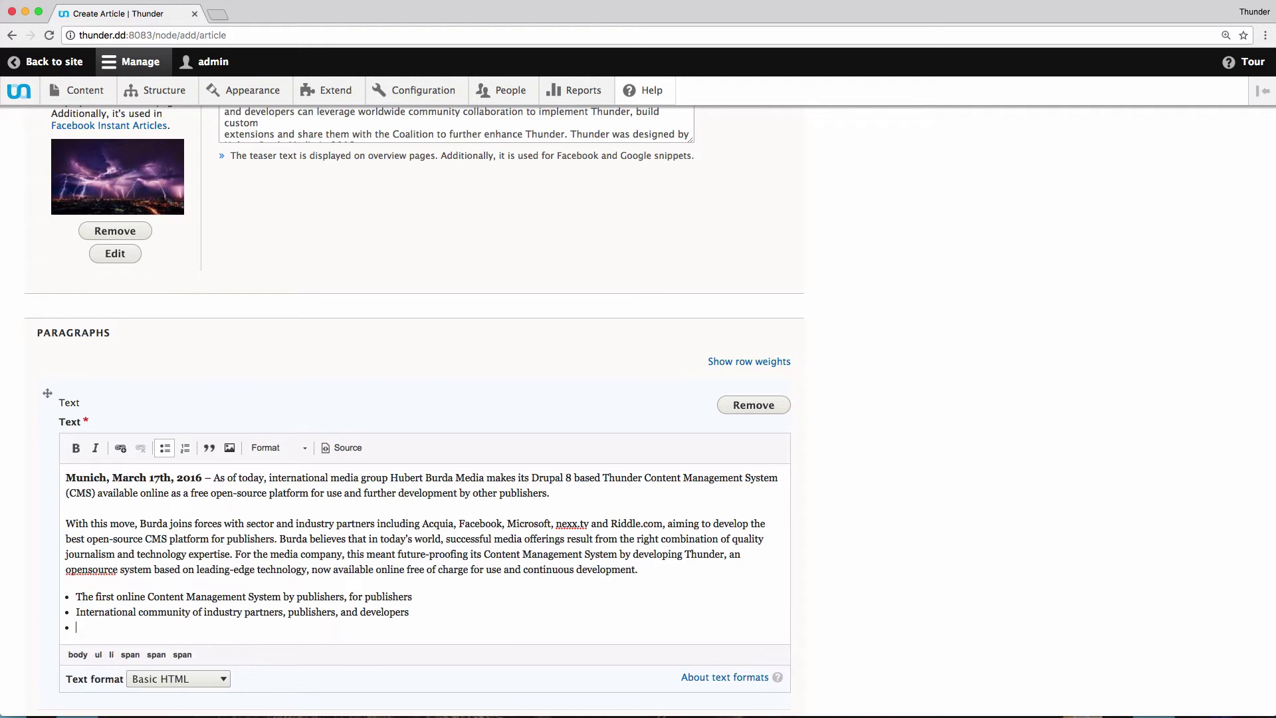
text(bp3)
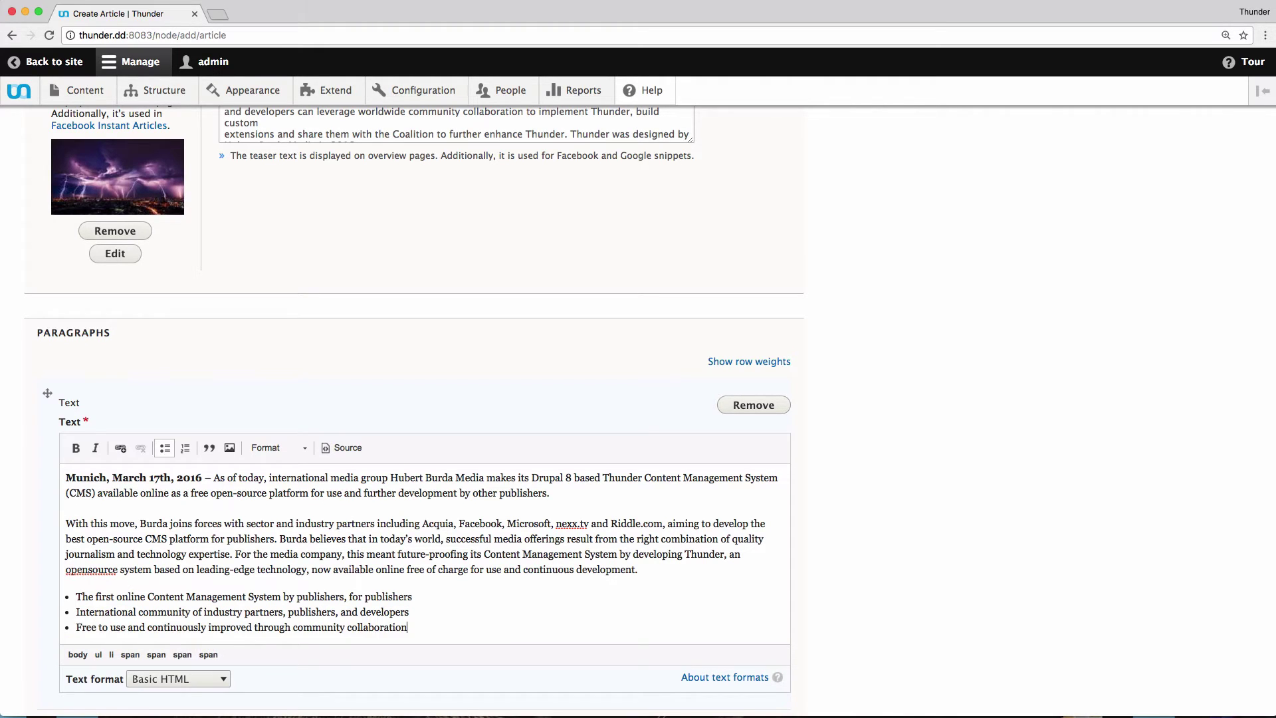
click(41, 531)
scroll(41, 531, down, 3)
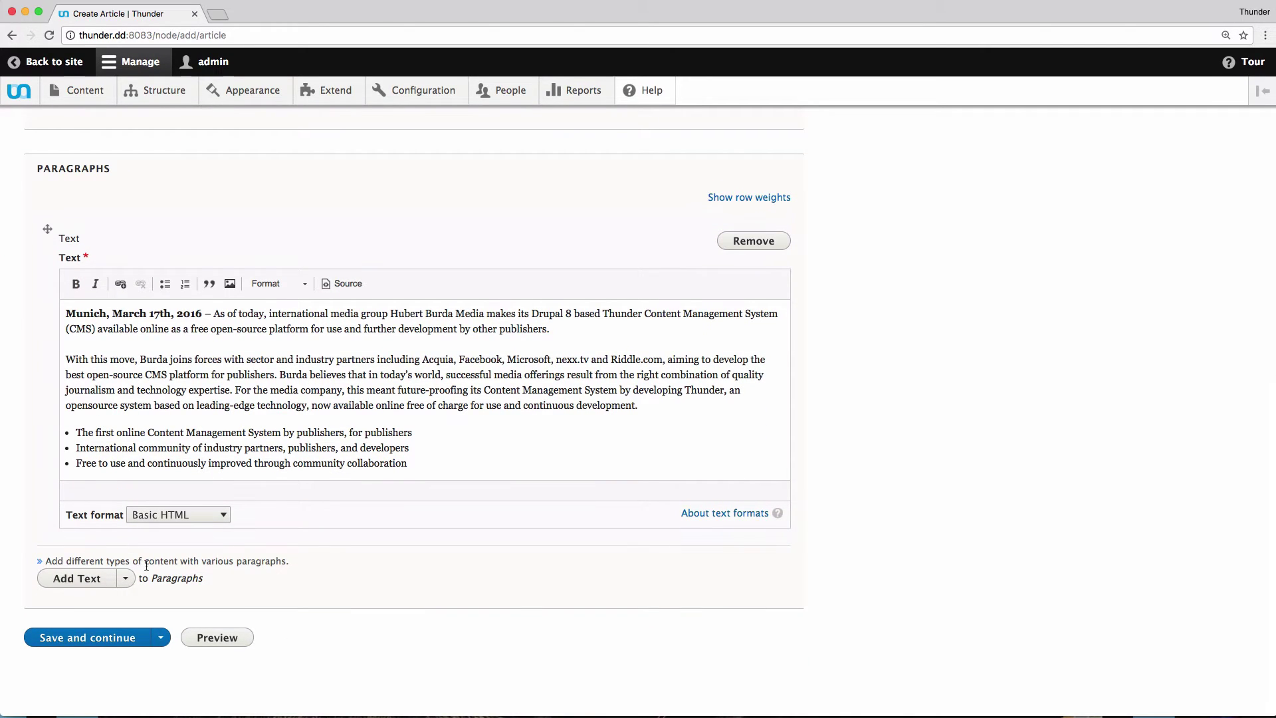
click(83, 579)
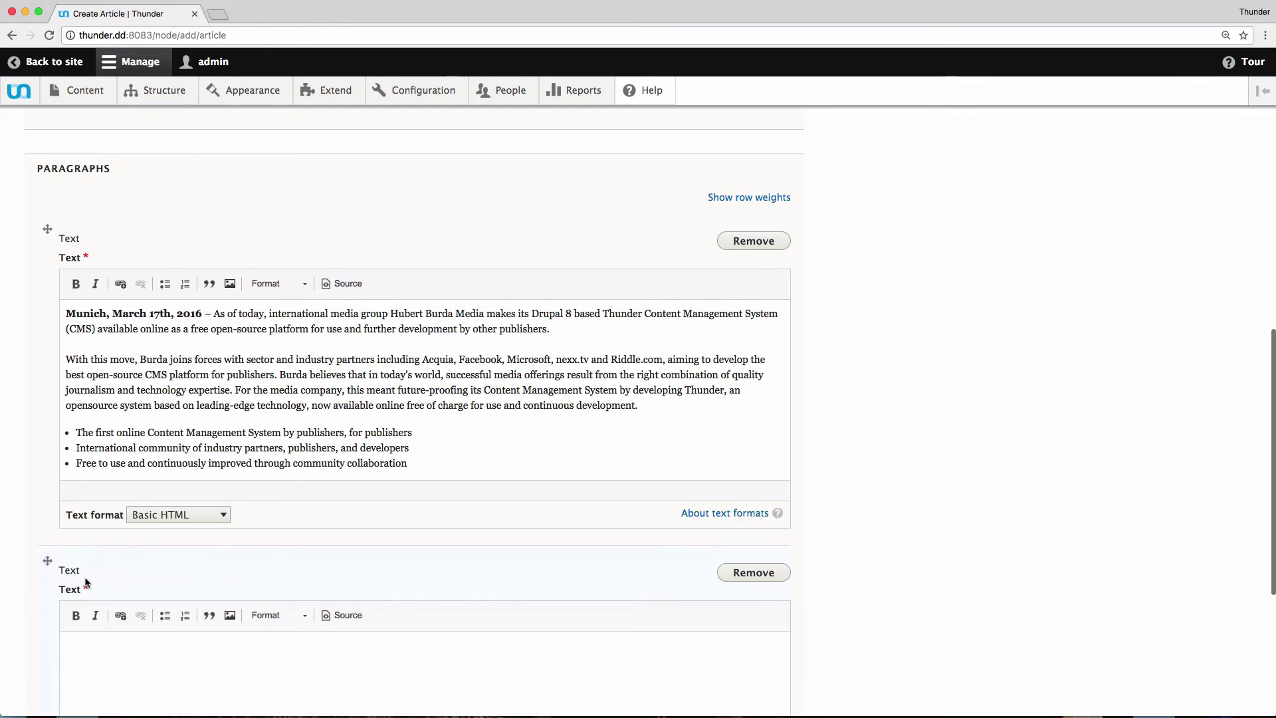
- Write the board member's quote about collaboration in publishing into the second Text paragraph
scroll(90, 576, down, 5)
click(186, 437)
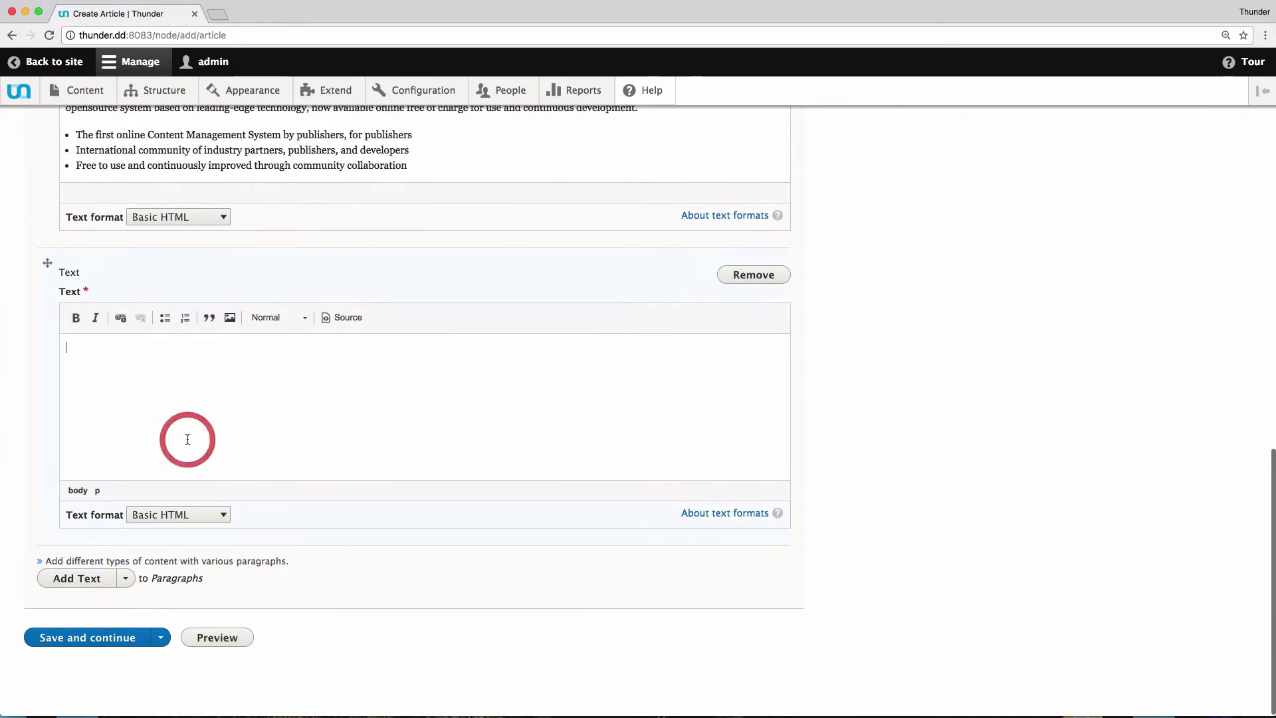
text(moretx)
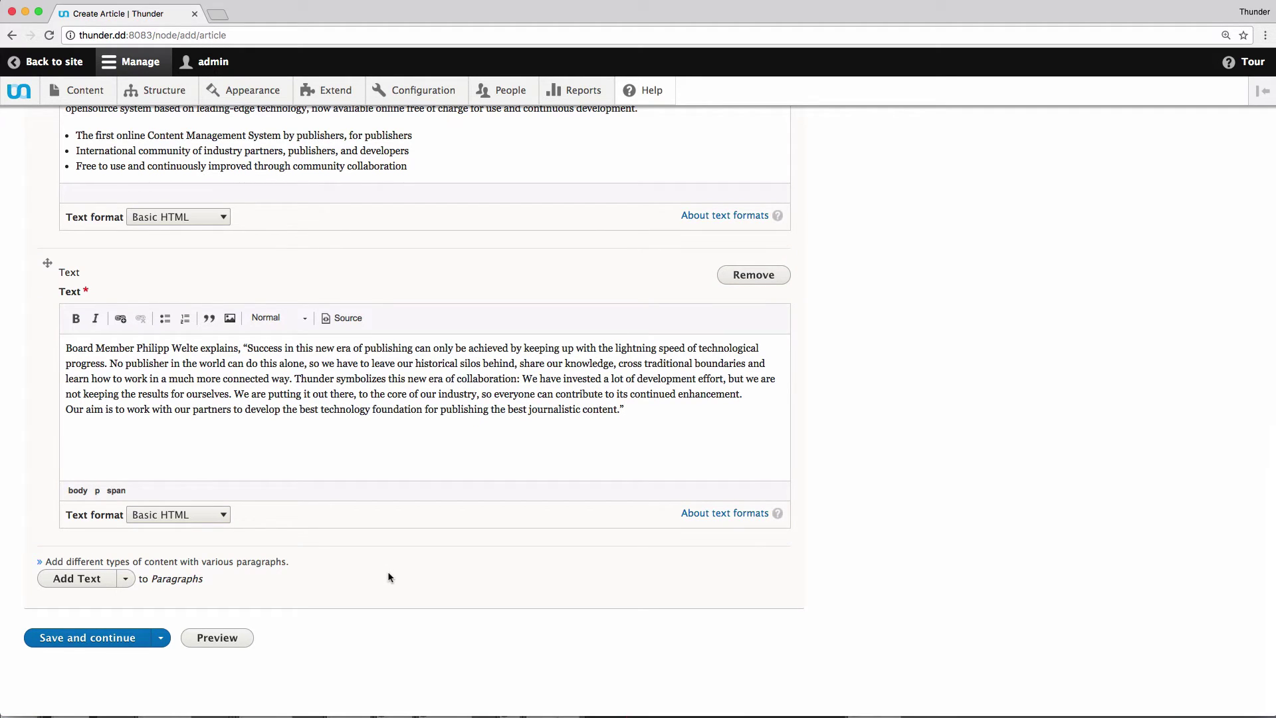
click(130, 581)
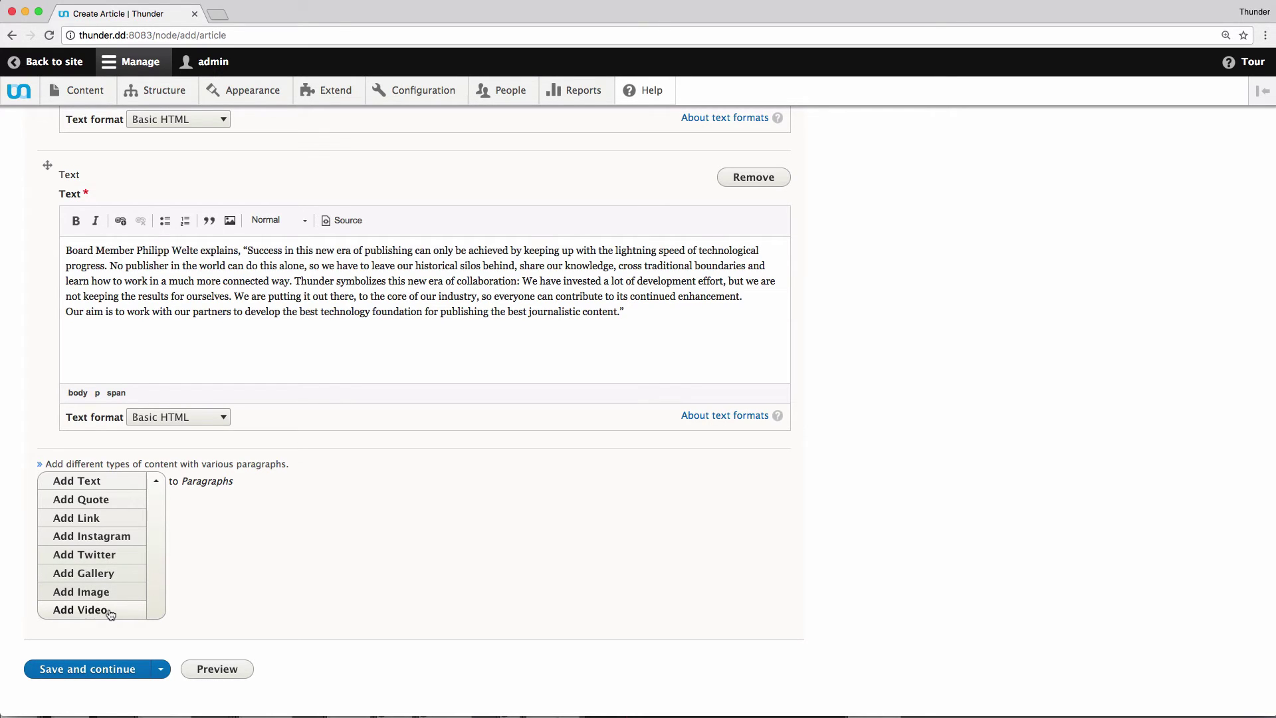
- Add an Image paragraph and bring up the image picker's Import image upload area
click(101, 591)
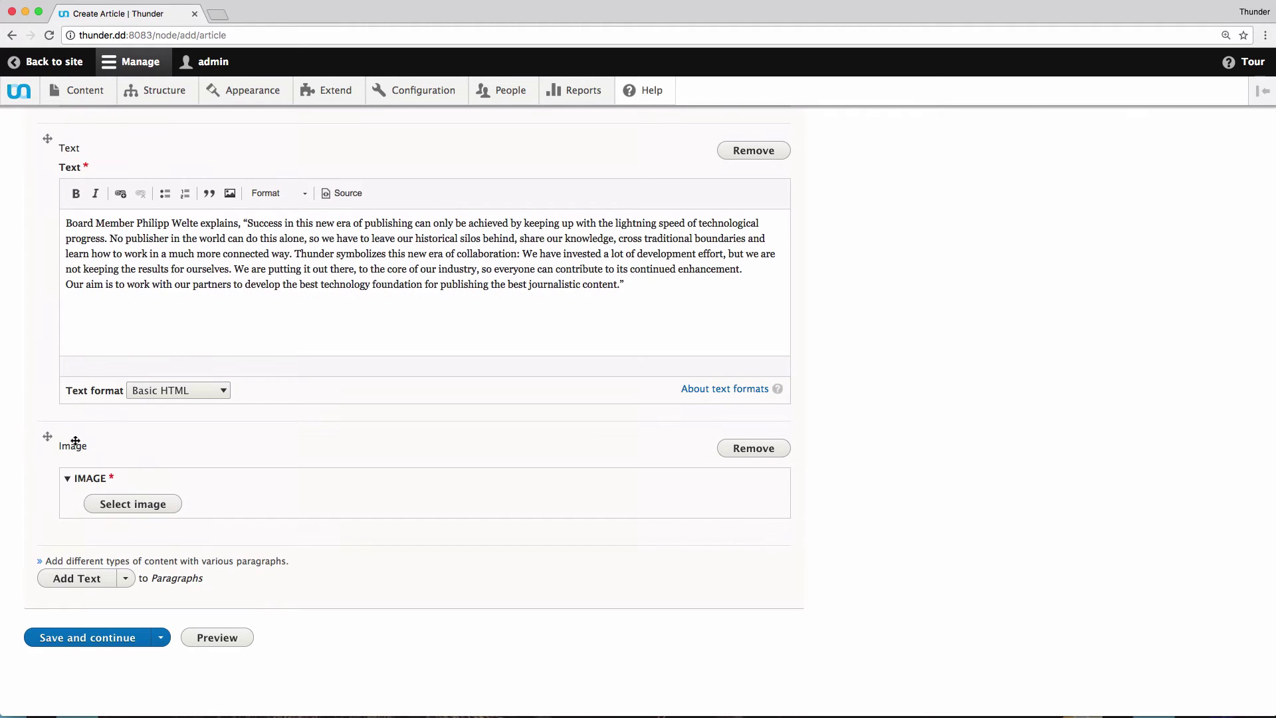
click(141, 503)
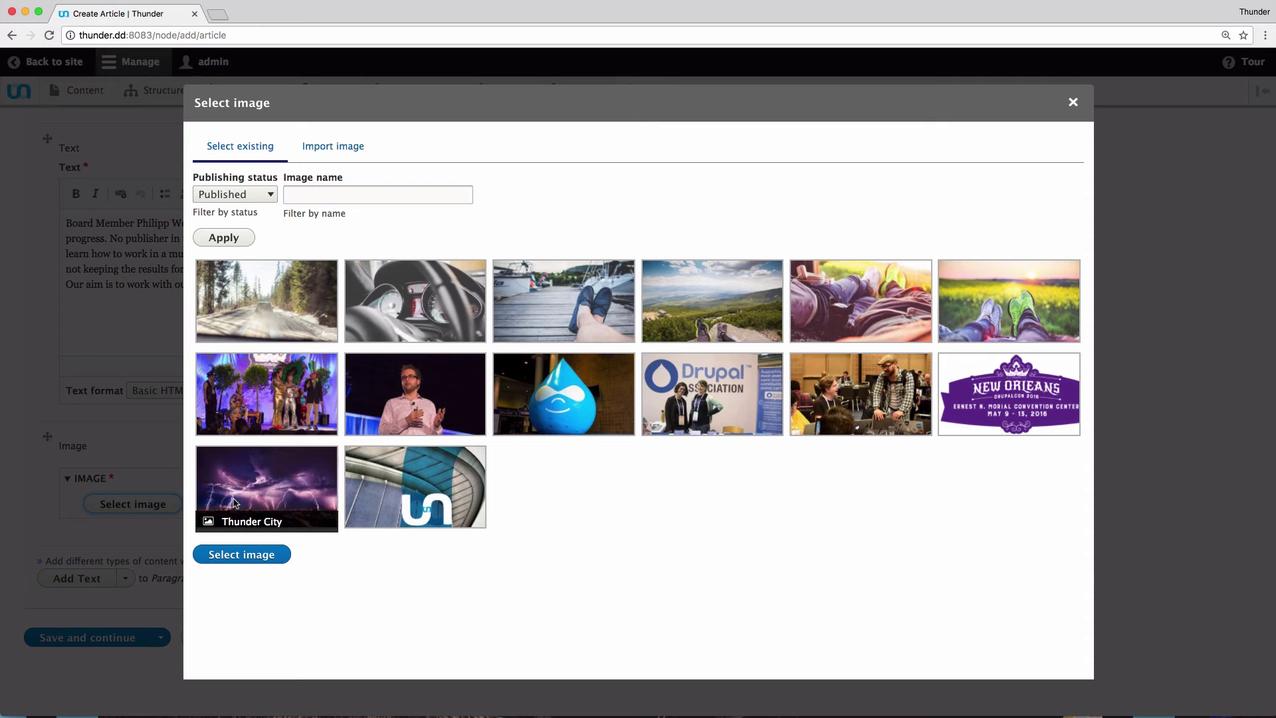
click(347, 149)
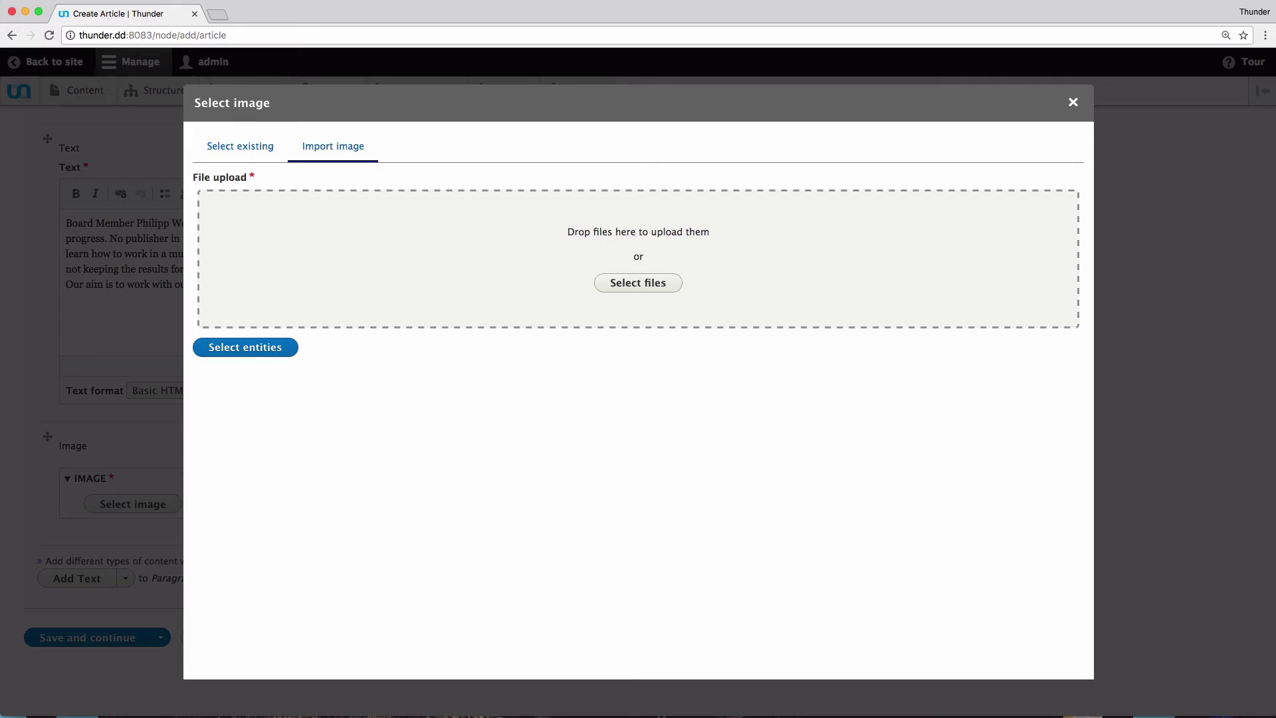
- Upload logo.jpg with media name and alternative text both 'Thunder Logo'
drag(1123, 352, 783, 275)
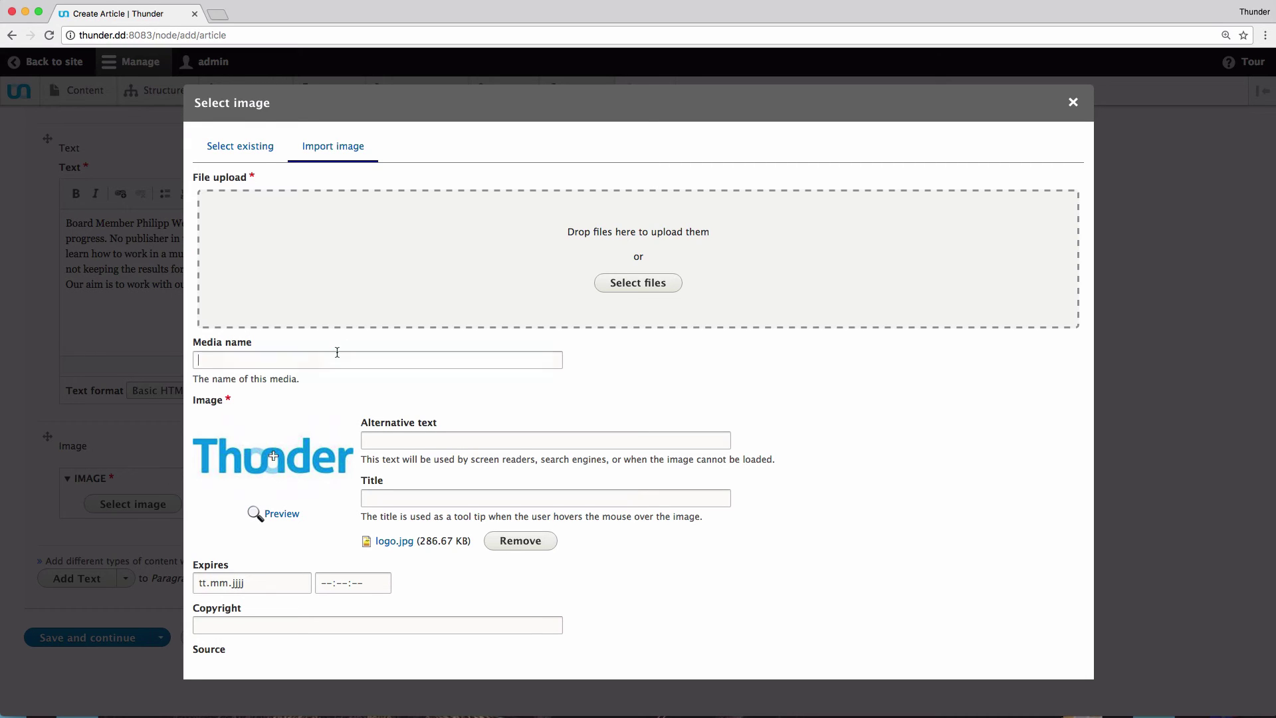
click(337, 352)
text(Thunder L)
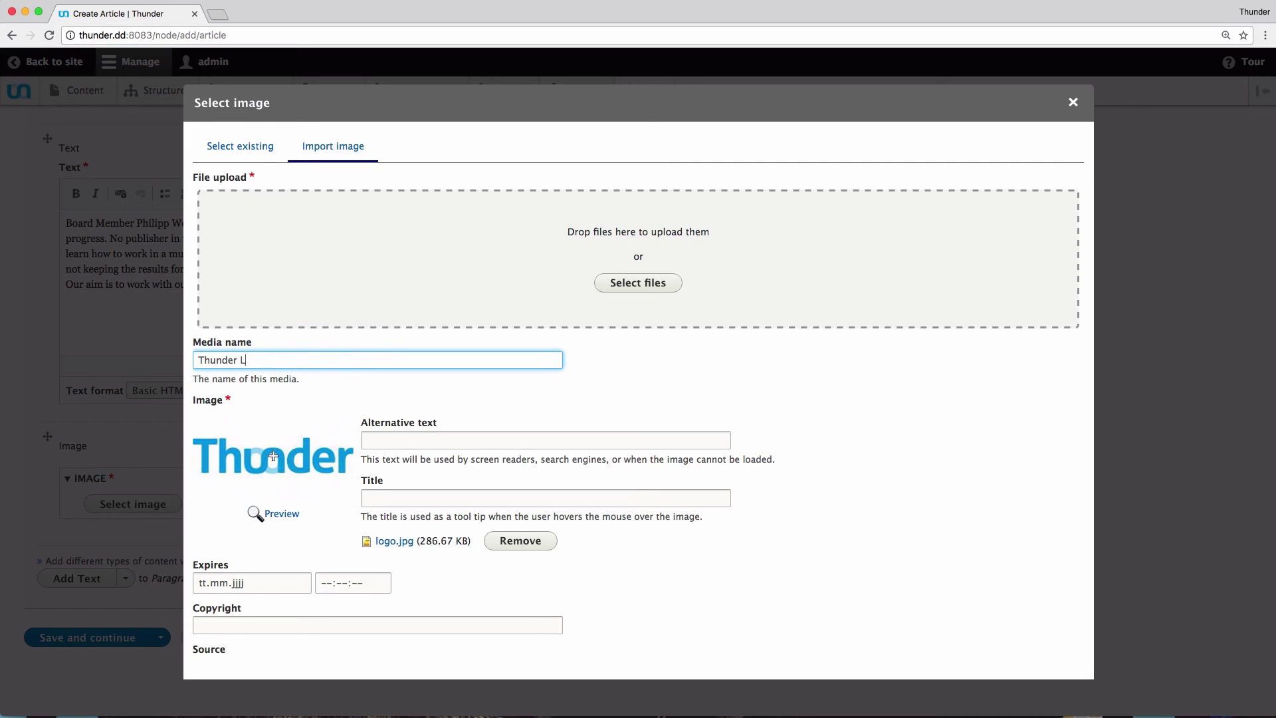
text(ogo)
click(516, 440)
text(Thunder L)
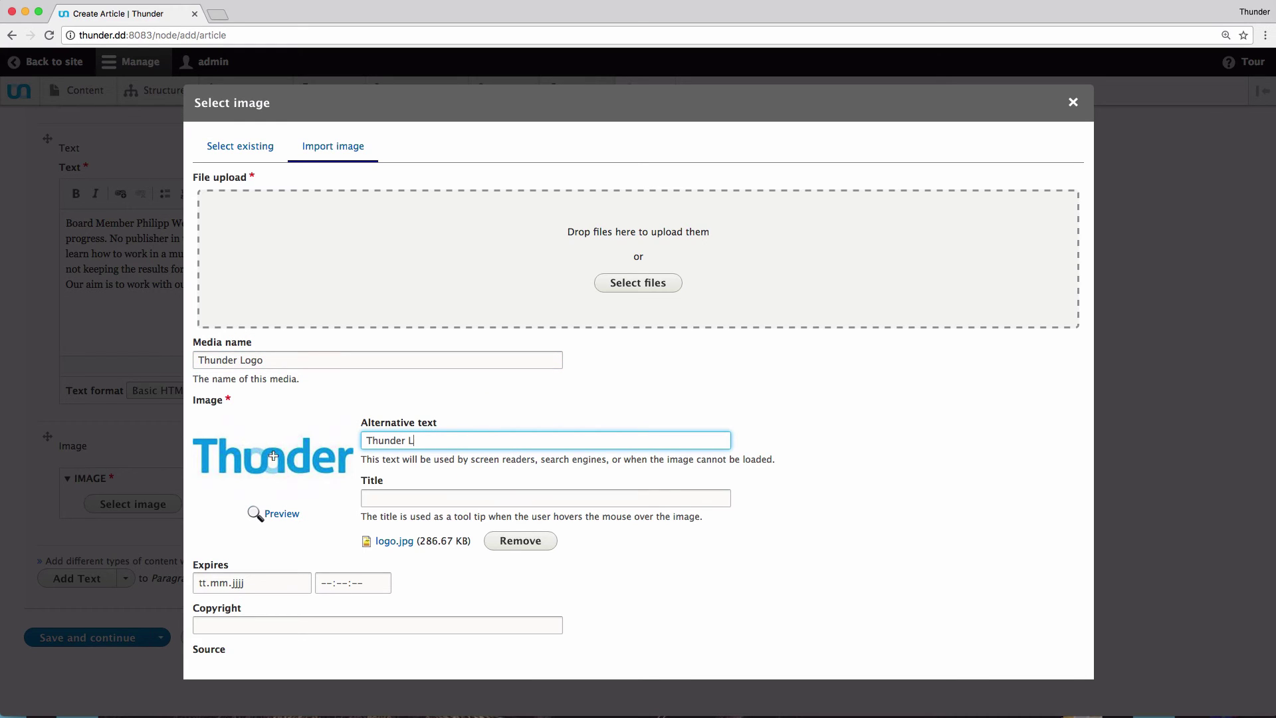
text(ogo)
scroll(478, 519, down, 5)
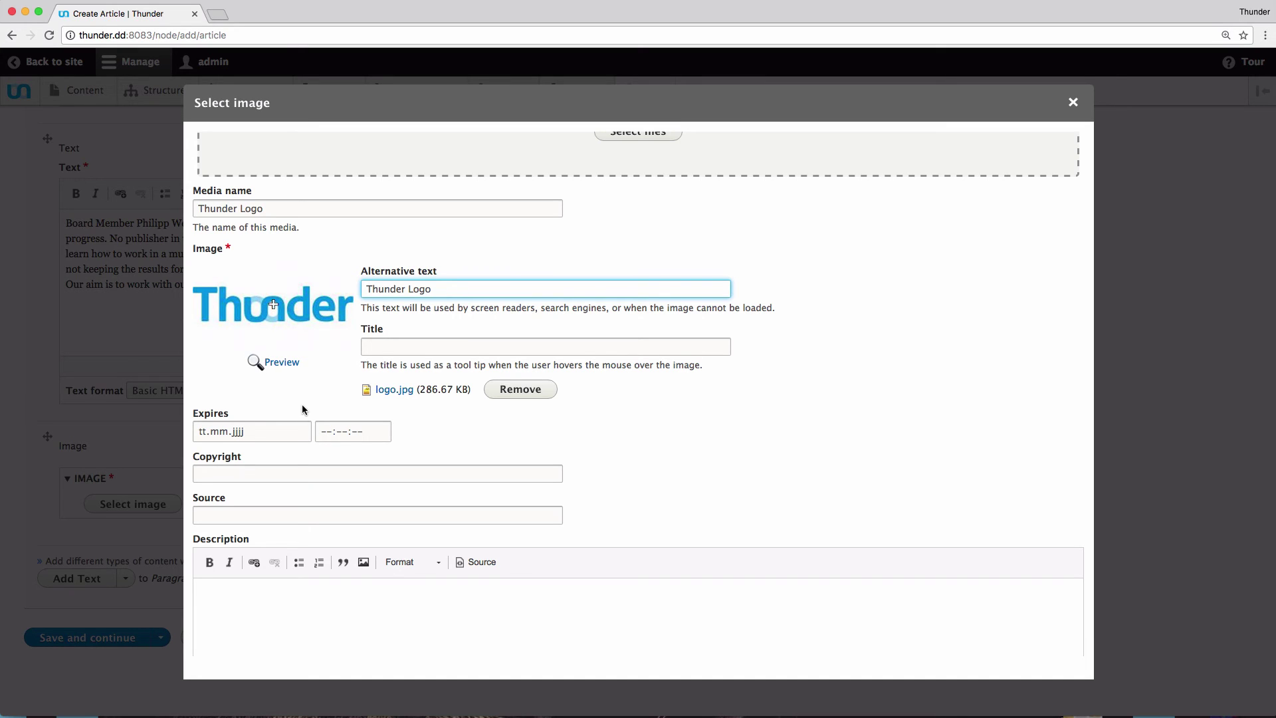
scroll(302, 406, down, 5)
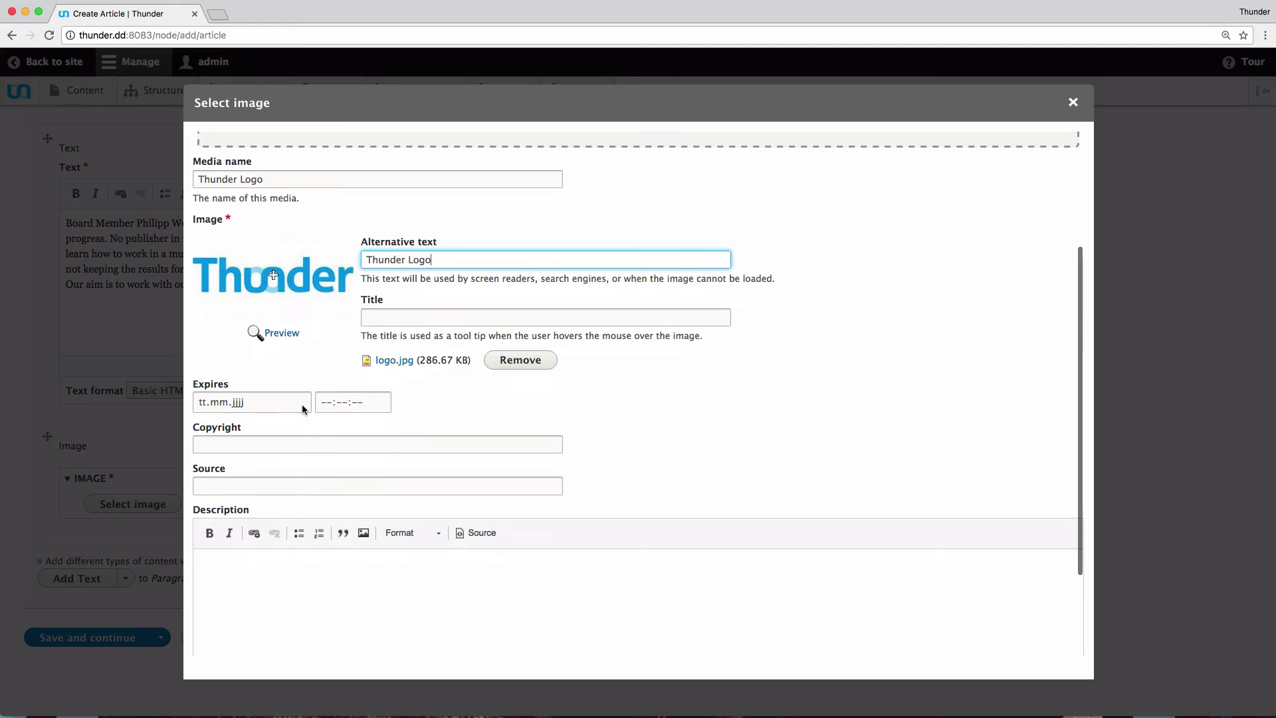
- Attach the uploaded logo to the Image paragraph and move it above the quote paragraph
click(277, 637)
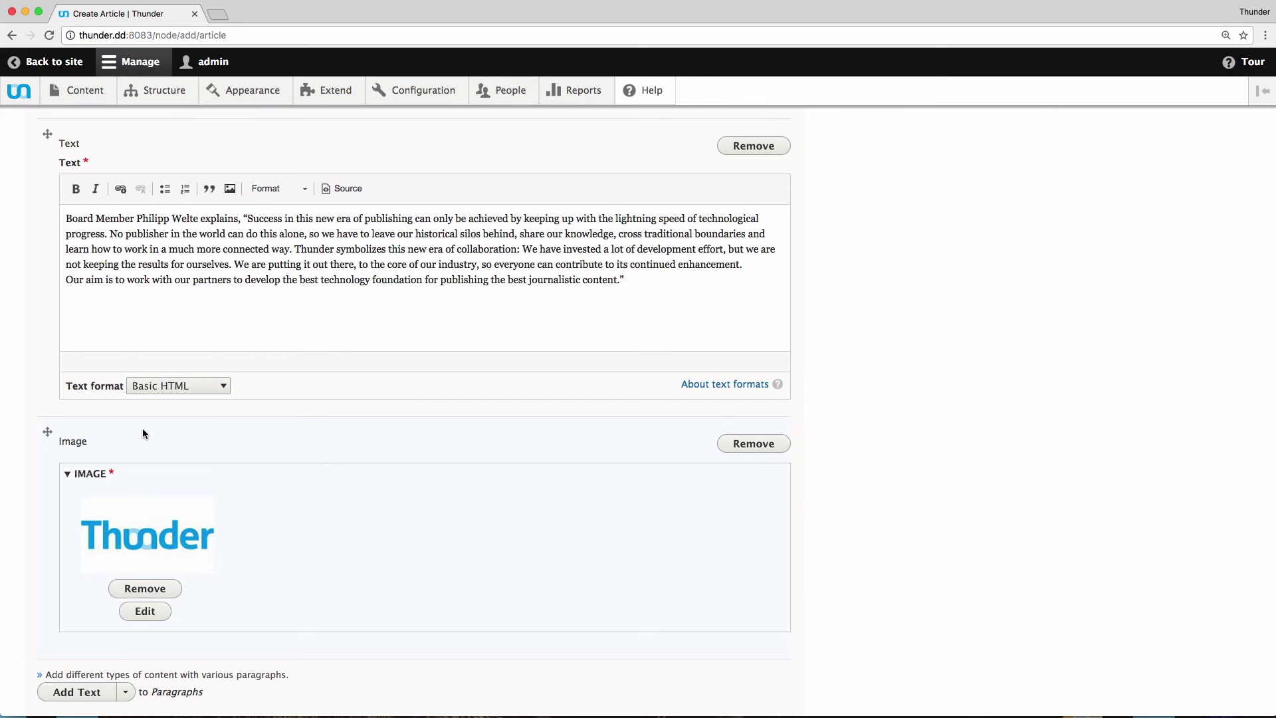
scroll(142, 433, up, 1)
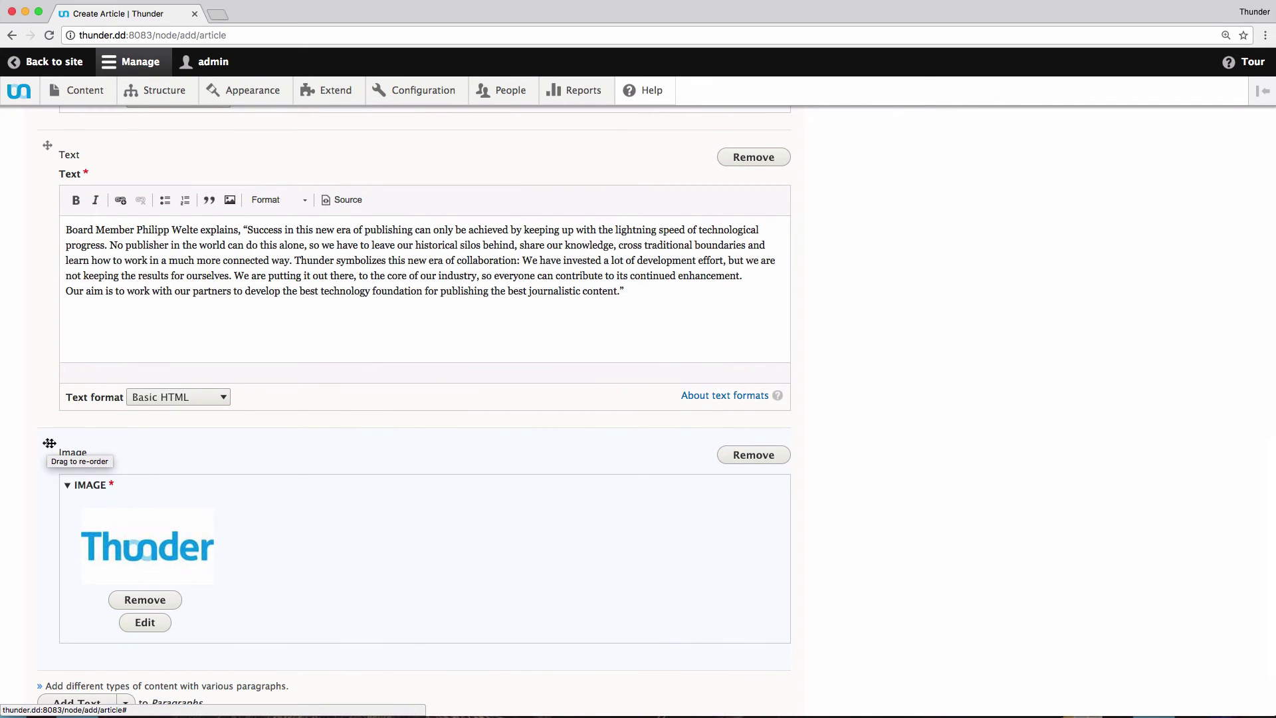
drag(50, 443, 44, 200)
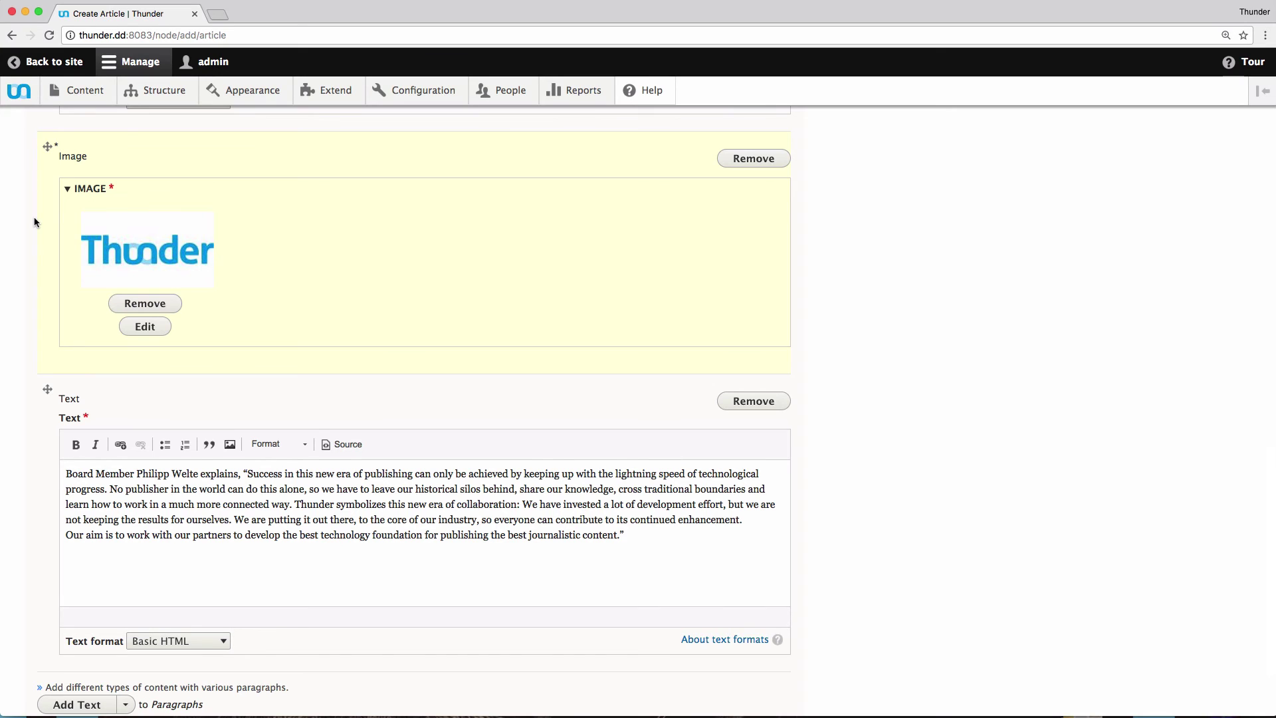
scroll(35, 219, down, 3)
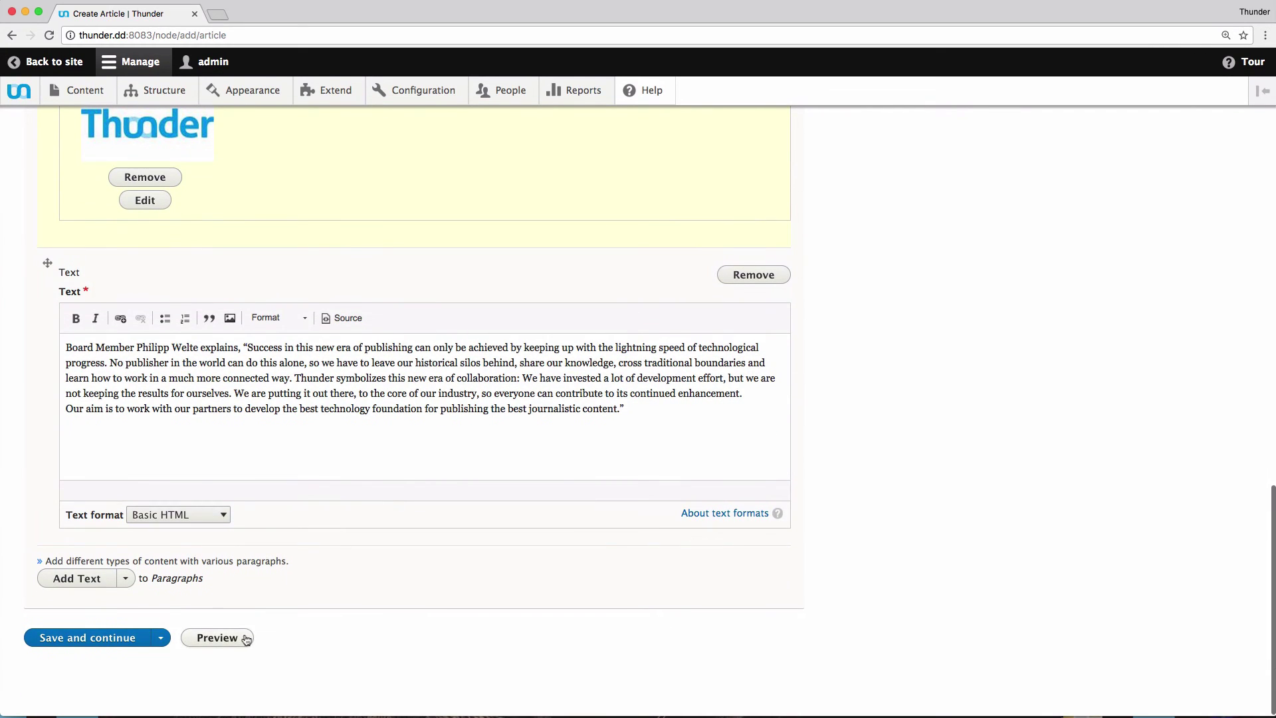
click(245, 639)
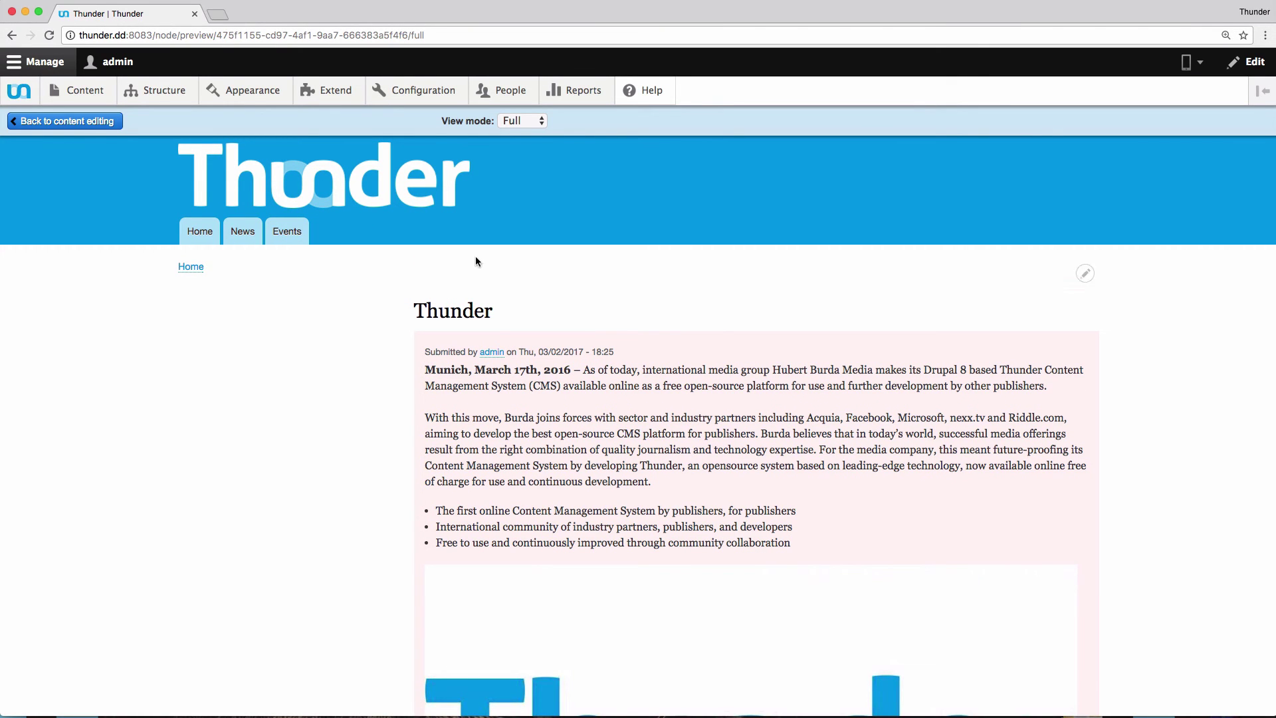
click(528, 123)
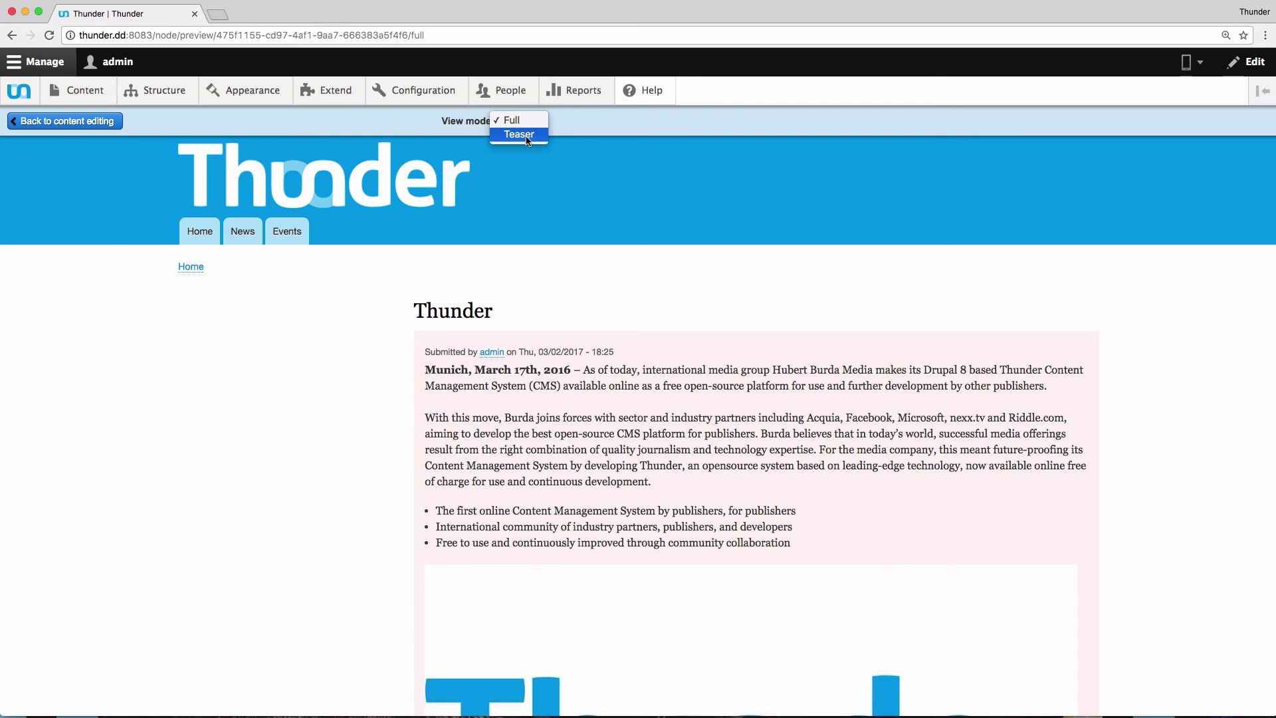
click(525, 136)
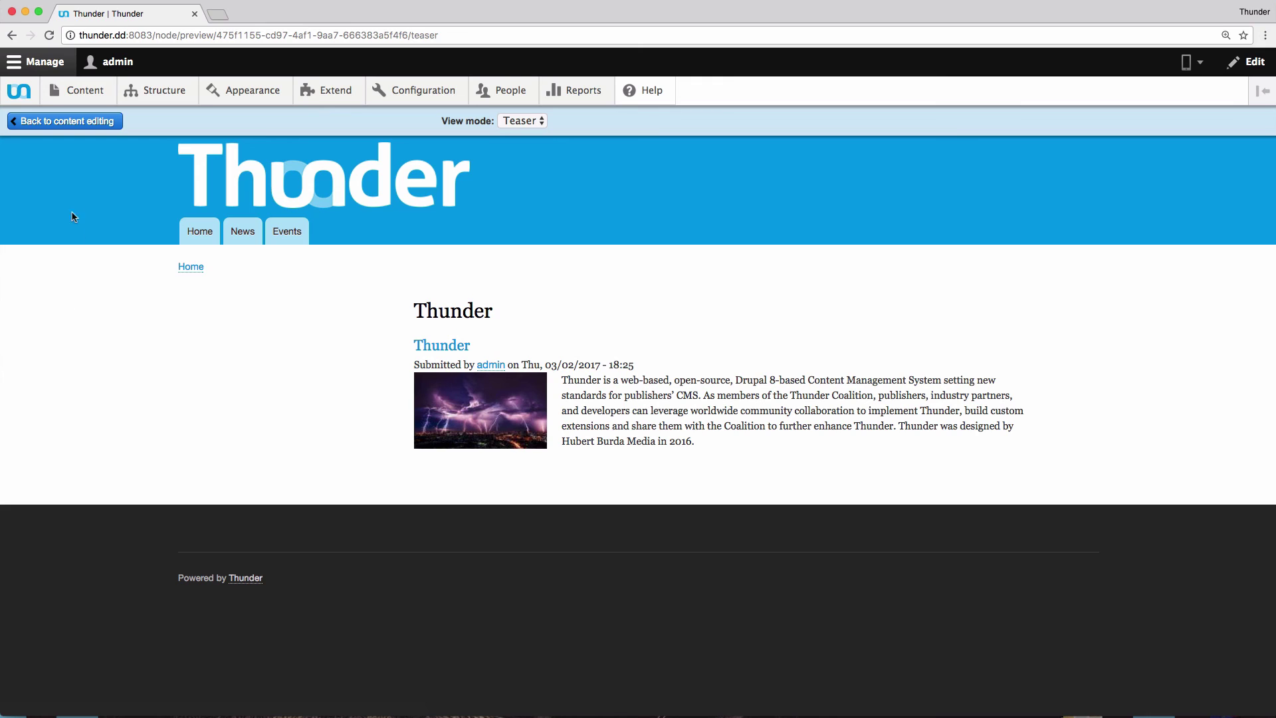
click(83, 123)
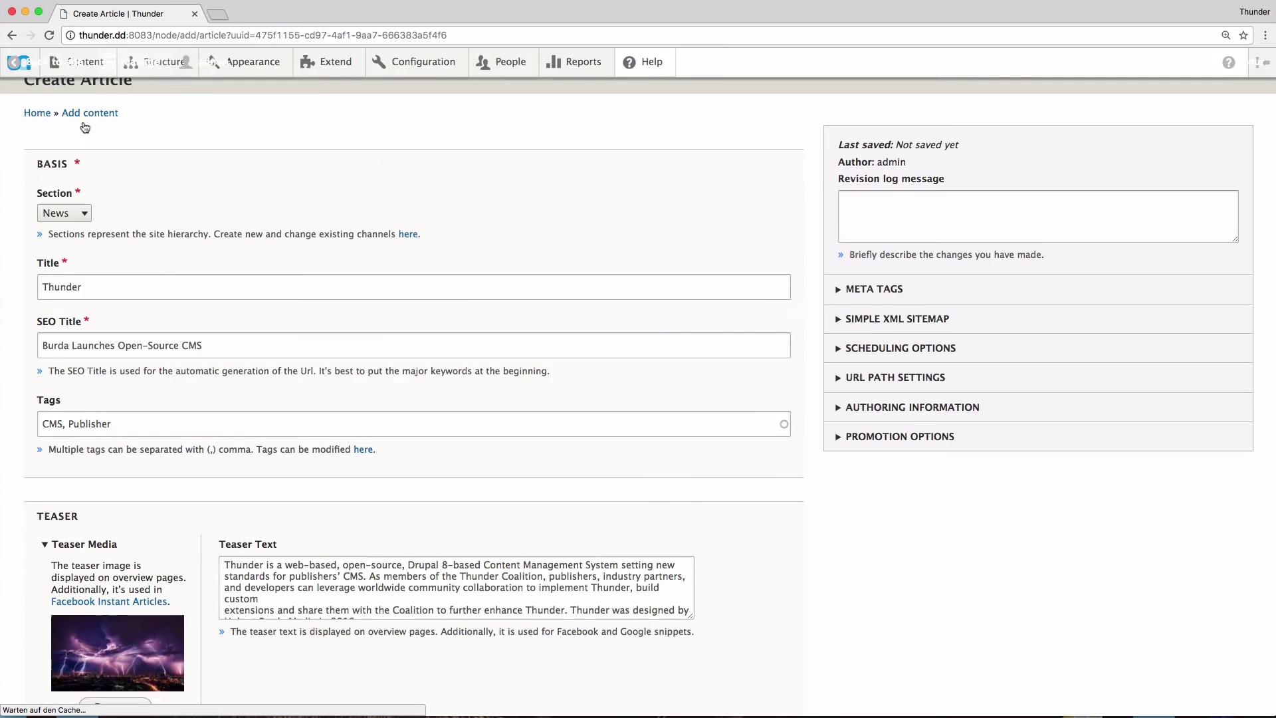
- Save the Thunder article with the 'Save and publish' option from the save dropdown
scroll(21, 471, down, 12)
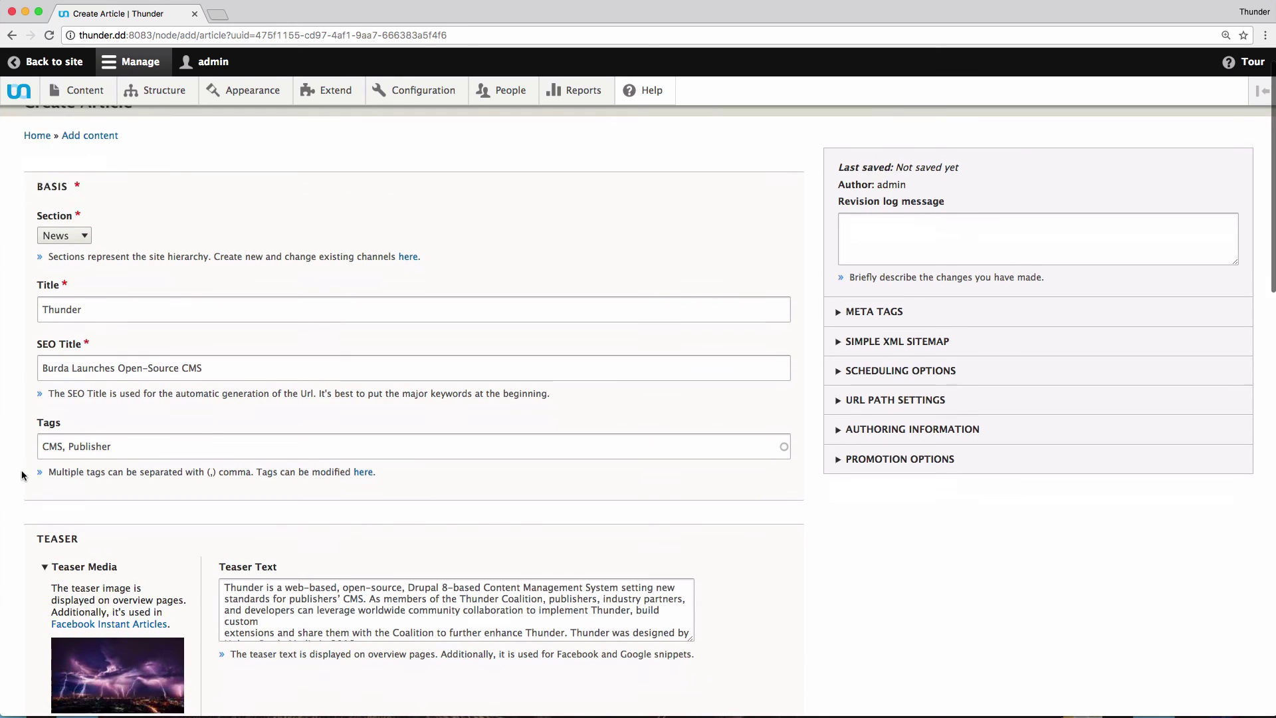
scroll(21, 475, down, 6)
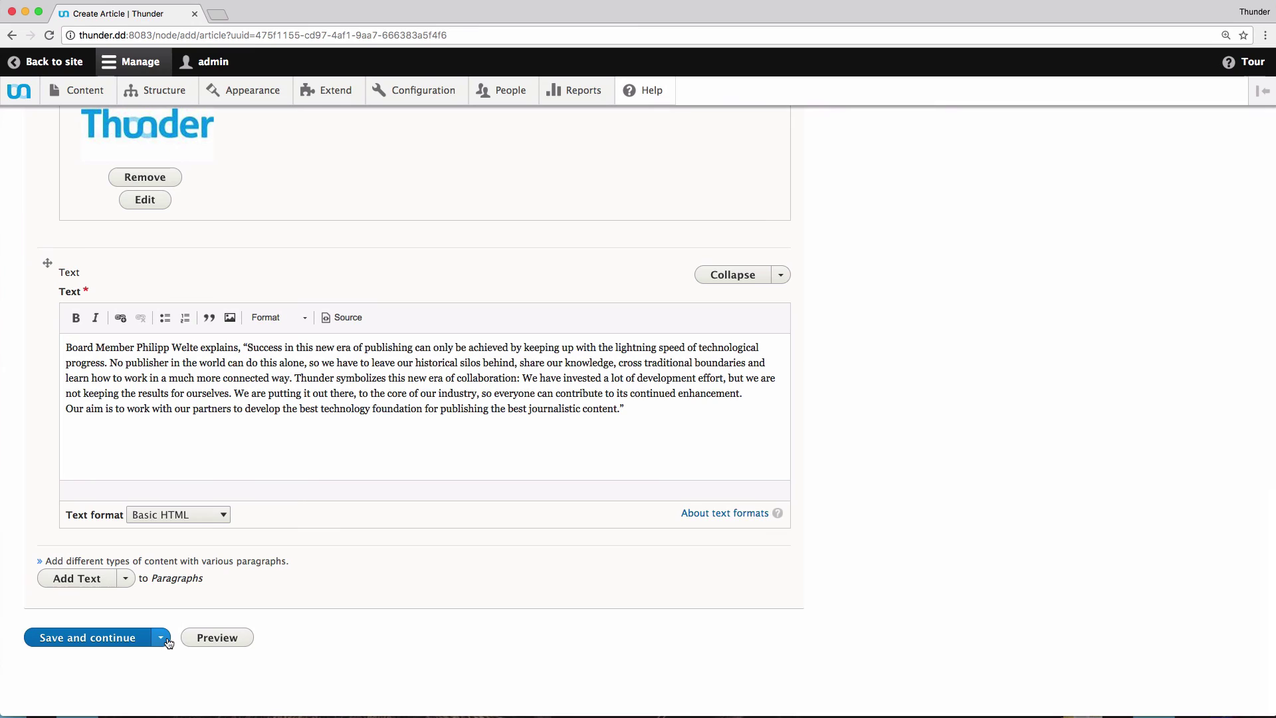
click(168, 639)
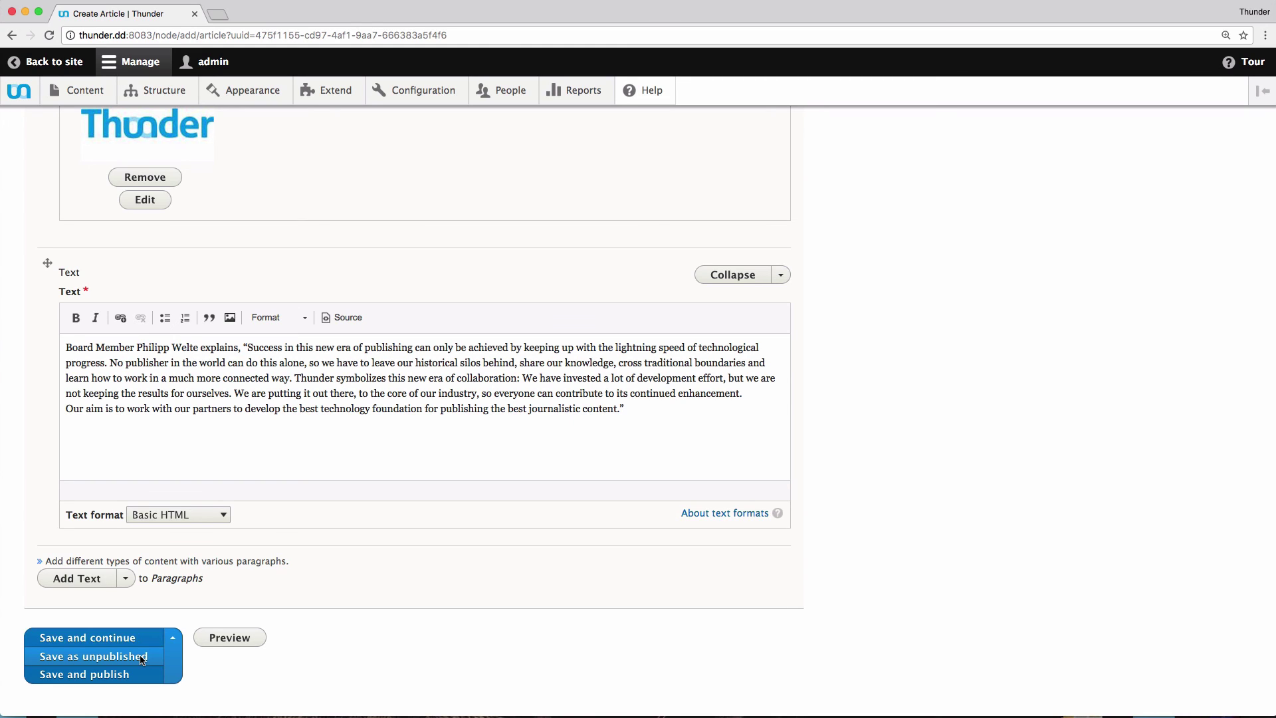
click(99, 676)
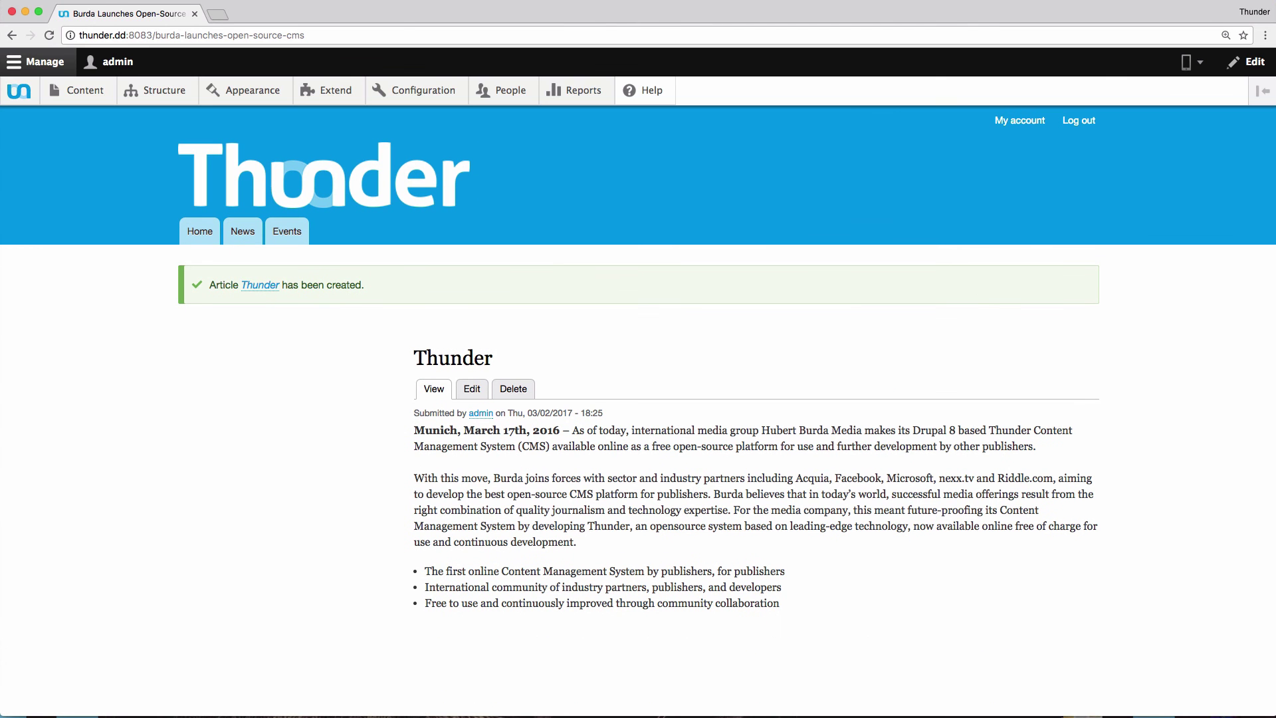
scroll(254, 397, down, 6)
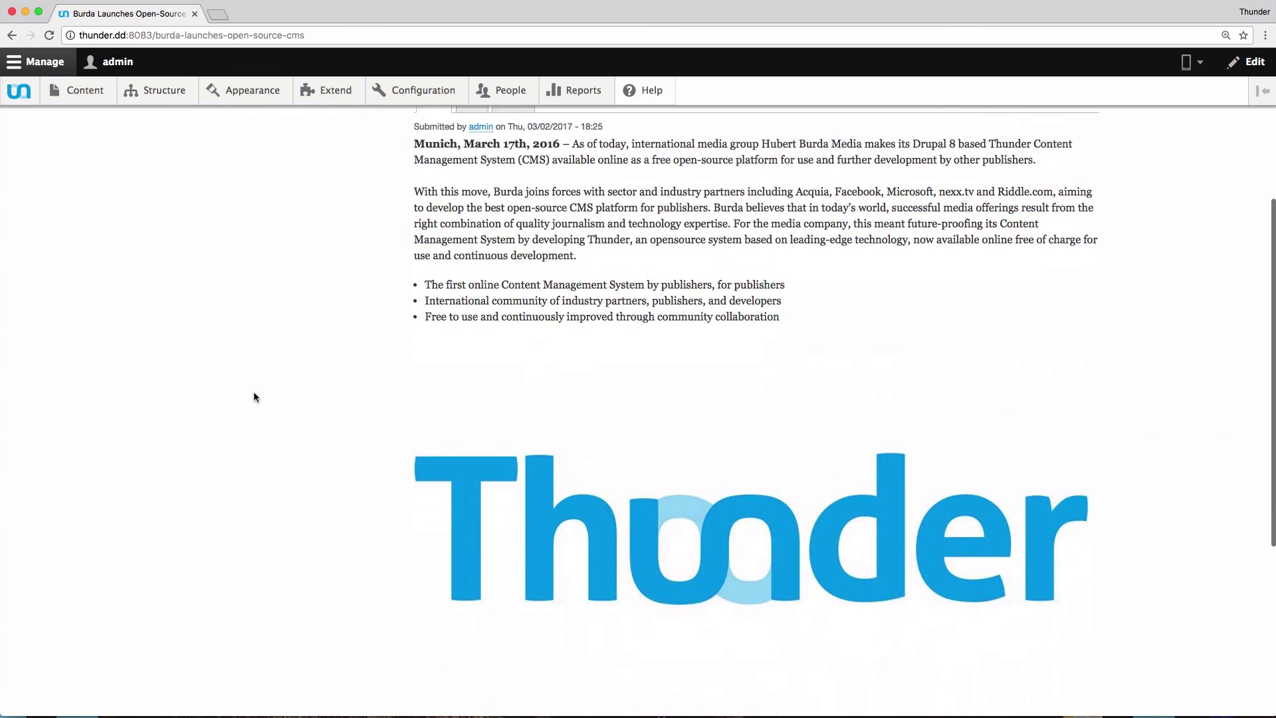
scroll(254, 397, up, 1)
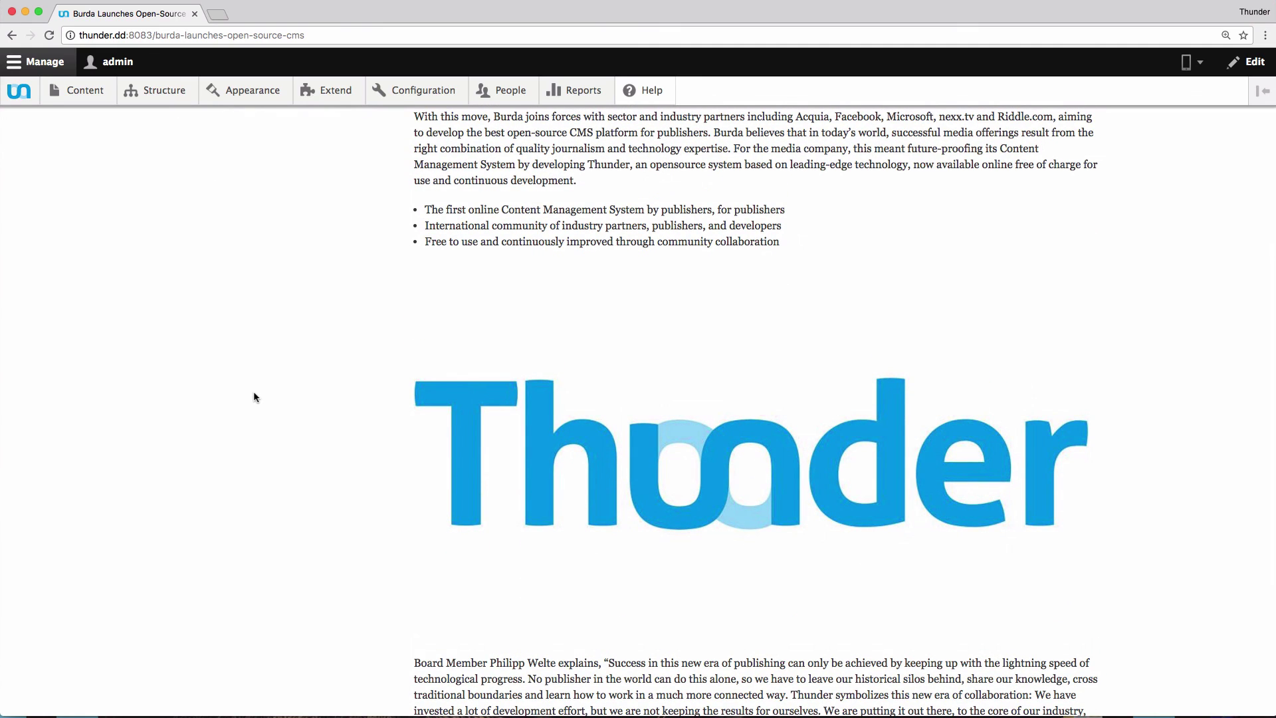